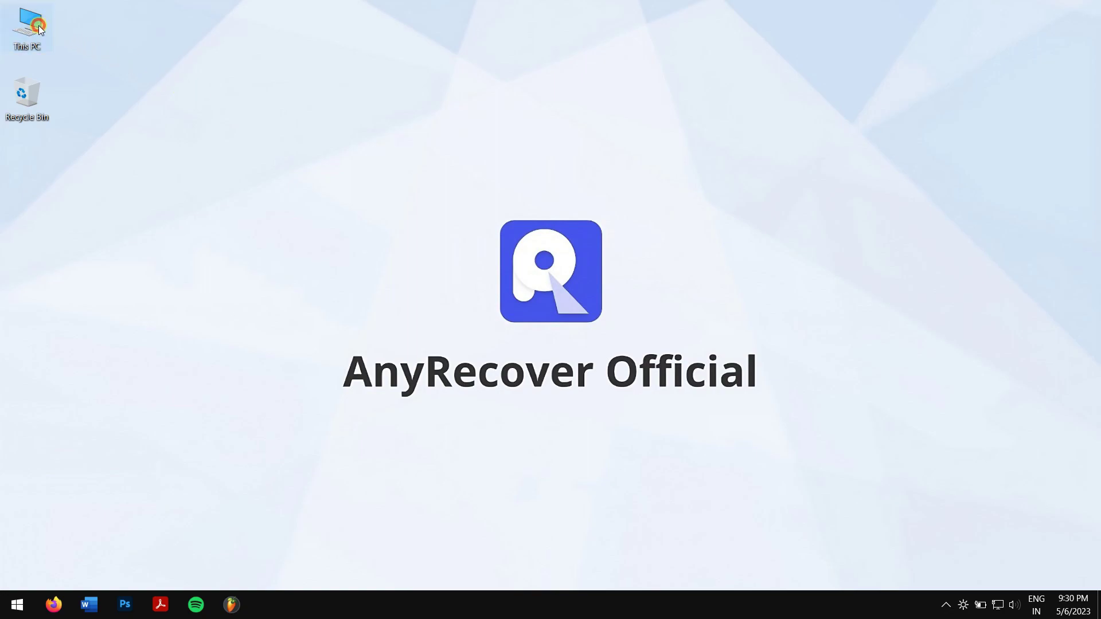
Open This PC and select the Downloads folder
double_click(29, 26)
drag(465, 218, 381, 122)
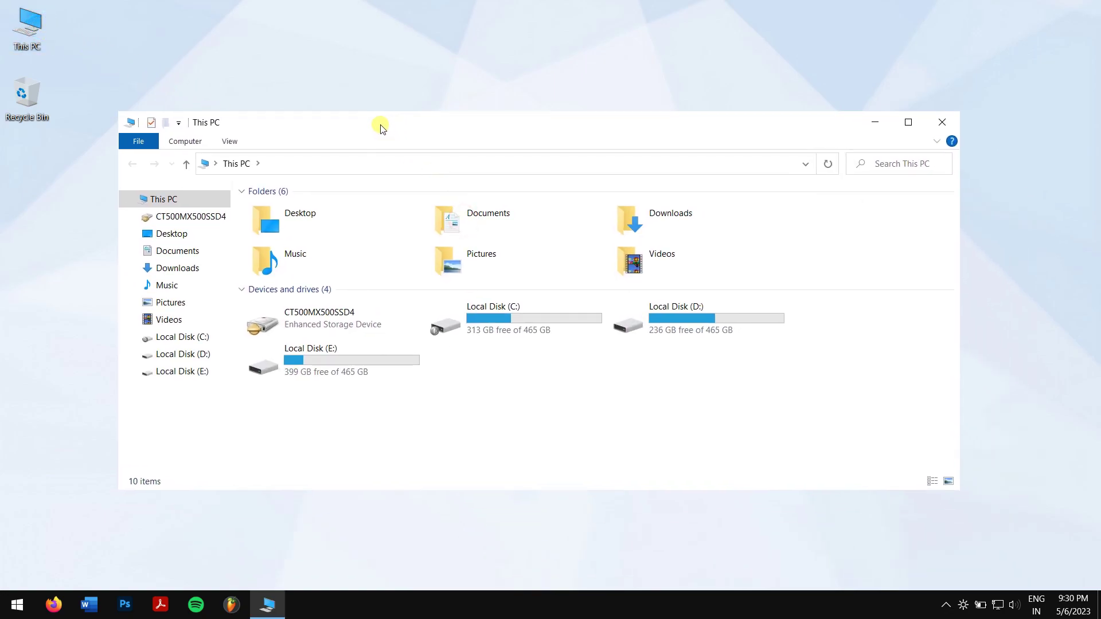
click(708, 224)
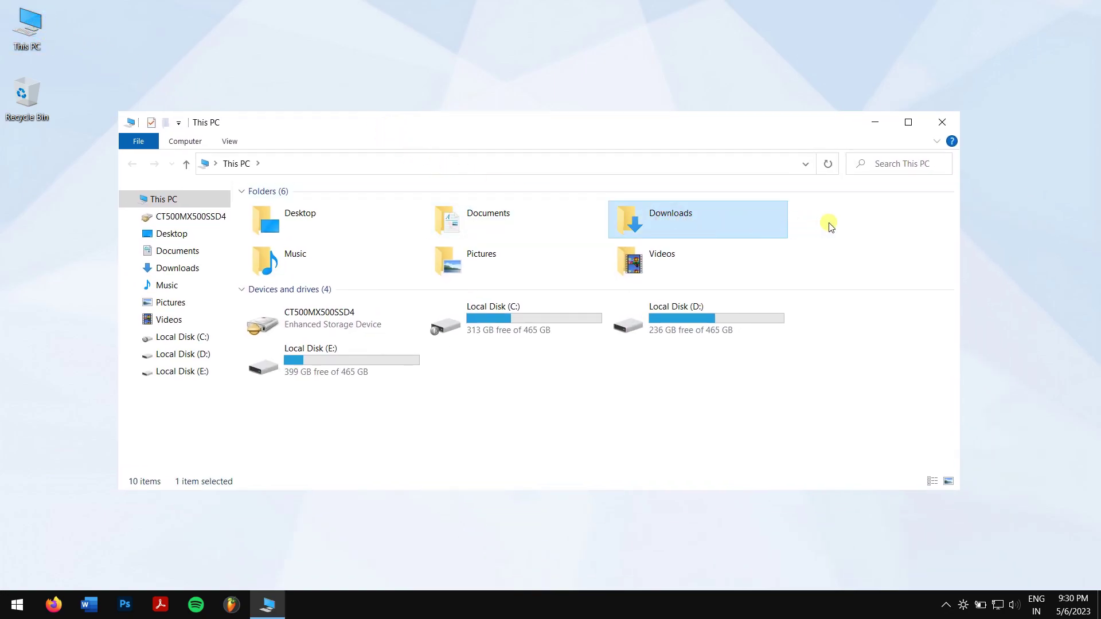
click(825, 222)
click(717, 214)
click(830, 217)
click(726, 215)
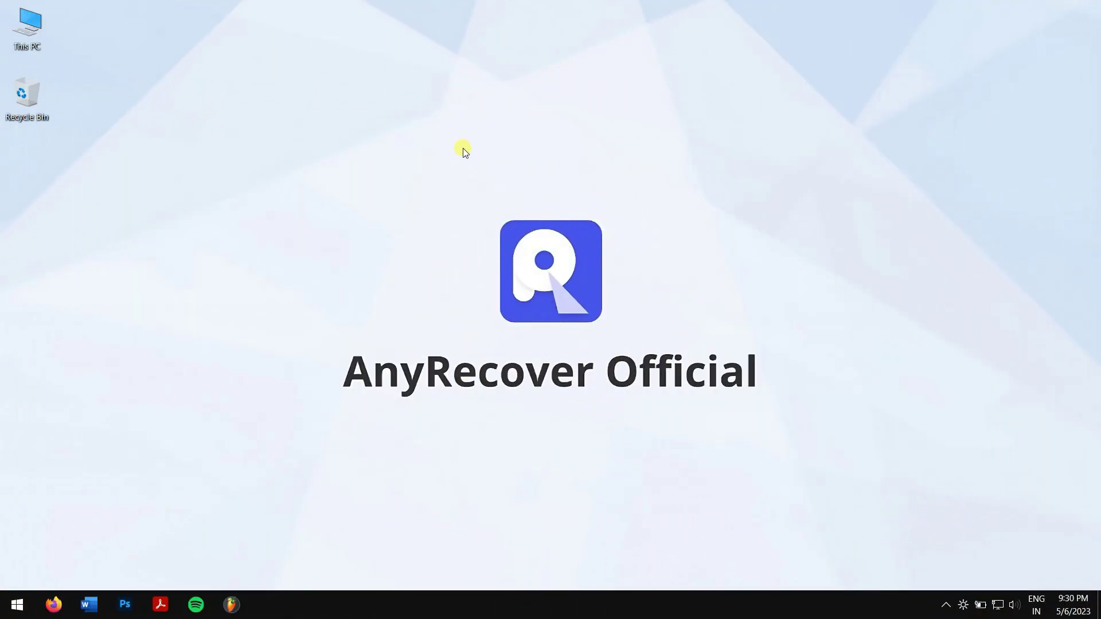
Refresh the desktop, then launch cmd from Start search as administrator
right_click(301, 142)
click(363, 187)
click(18, 604)
text(cmd)
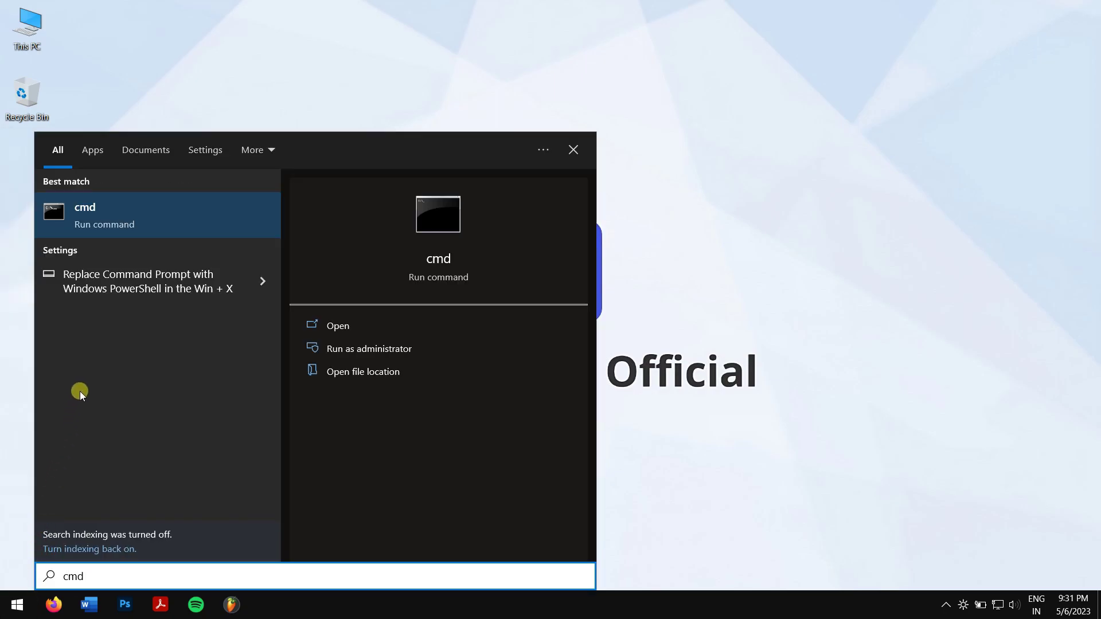
right_click(122, 220)
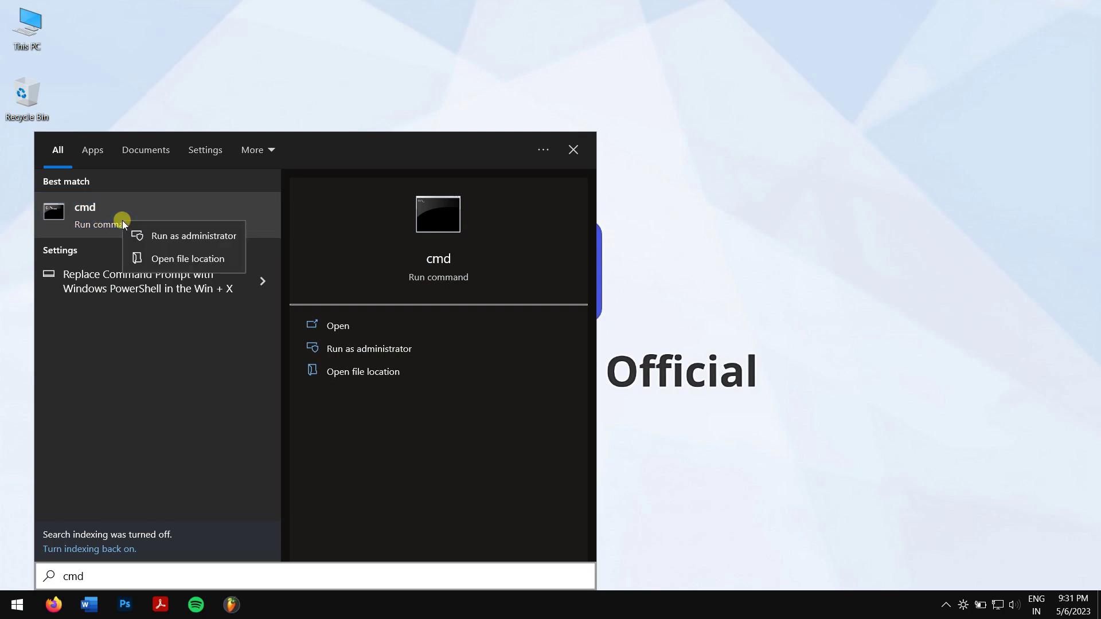
click(150, 238)
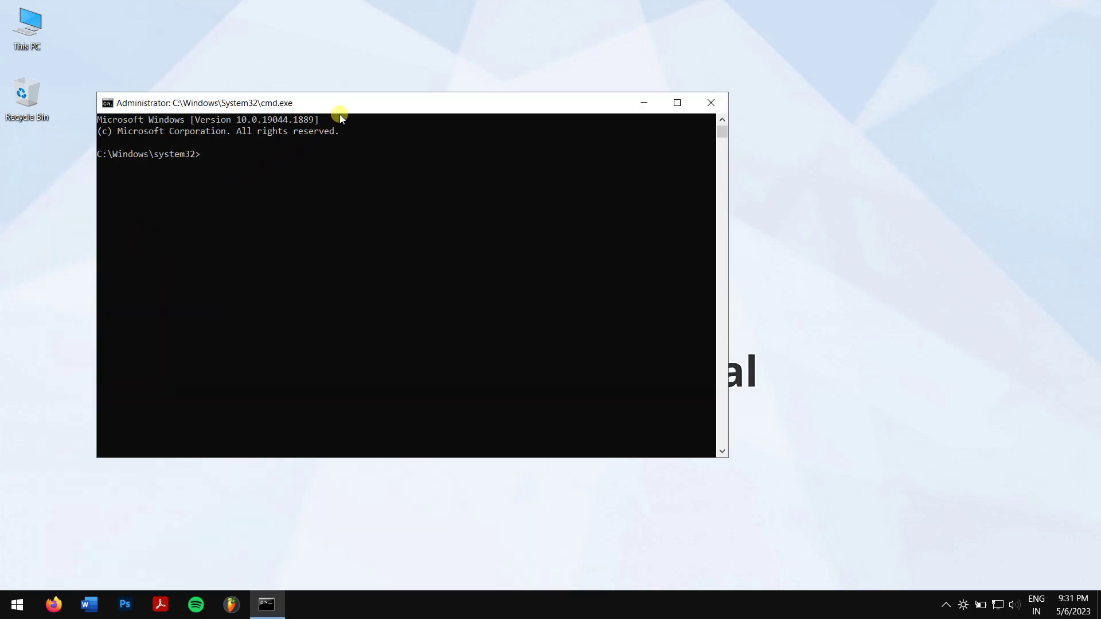
Run DISM /online /cleanup-image /restorehealth (Error 87), then sfc /scannow finding no integrity violations
drag(340, 114, 417, 146)
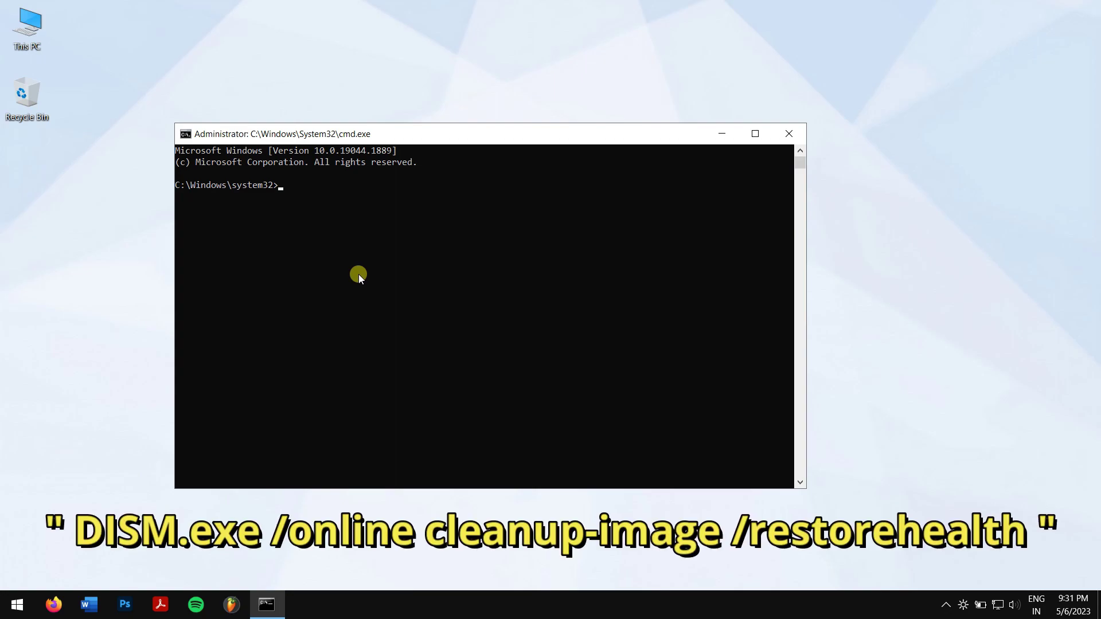
text(DISM.exe /online cleanup-image /restorehealth)
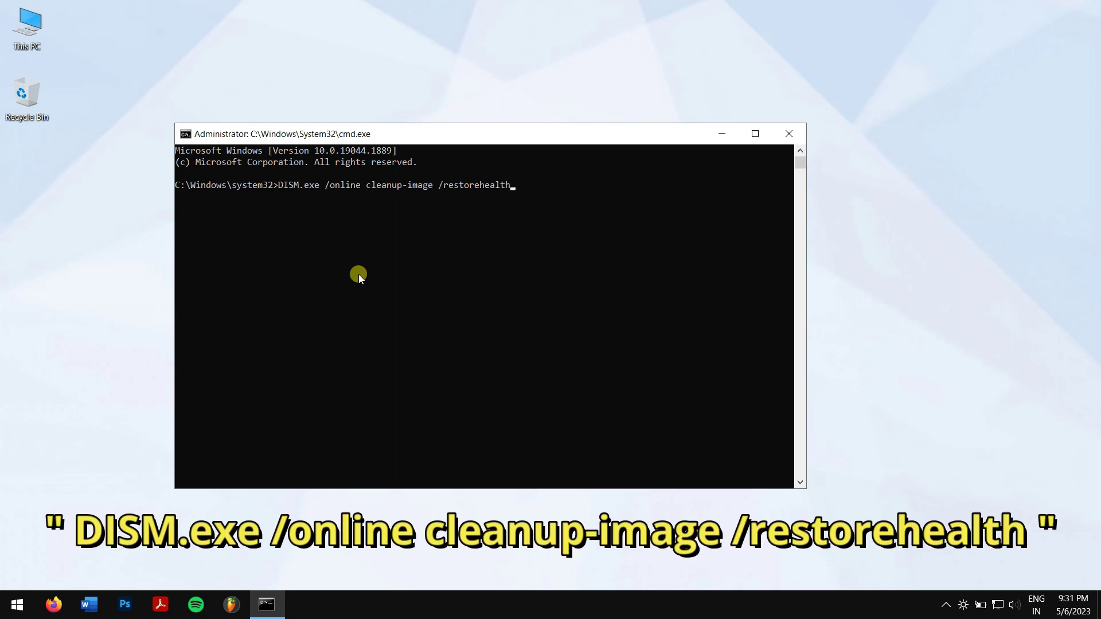
key(Return)
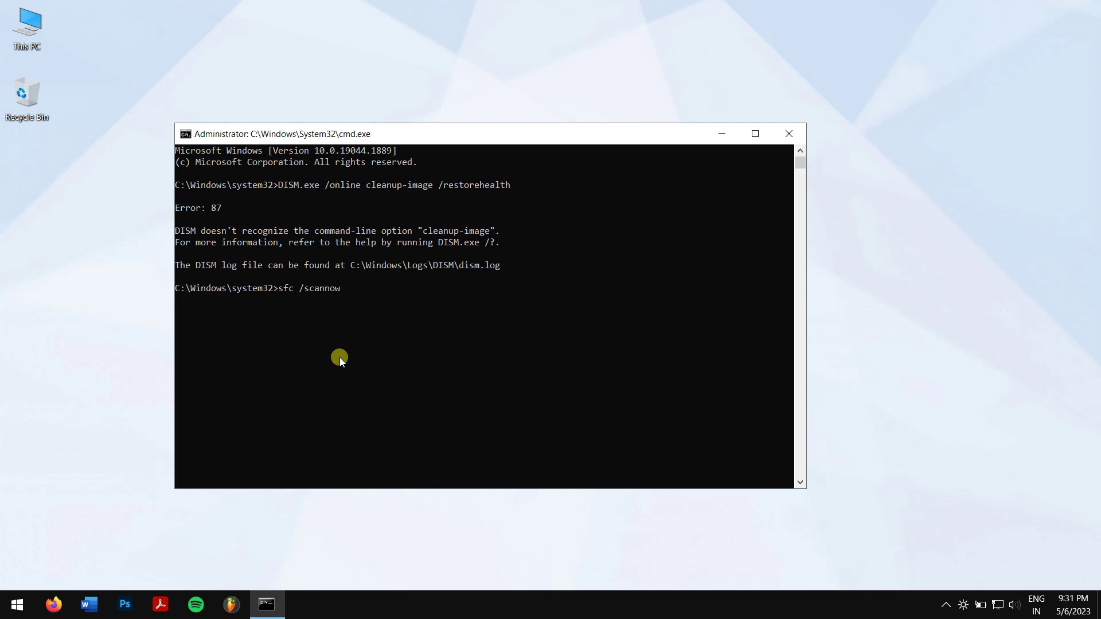
key(Return)
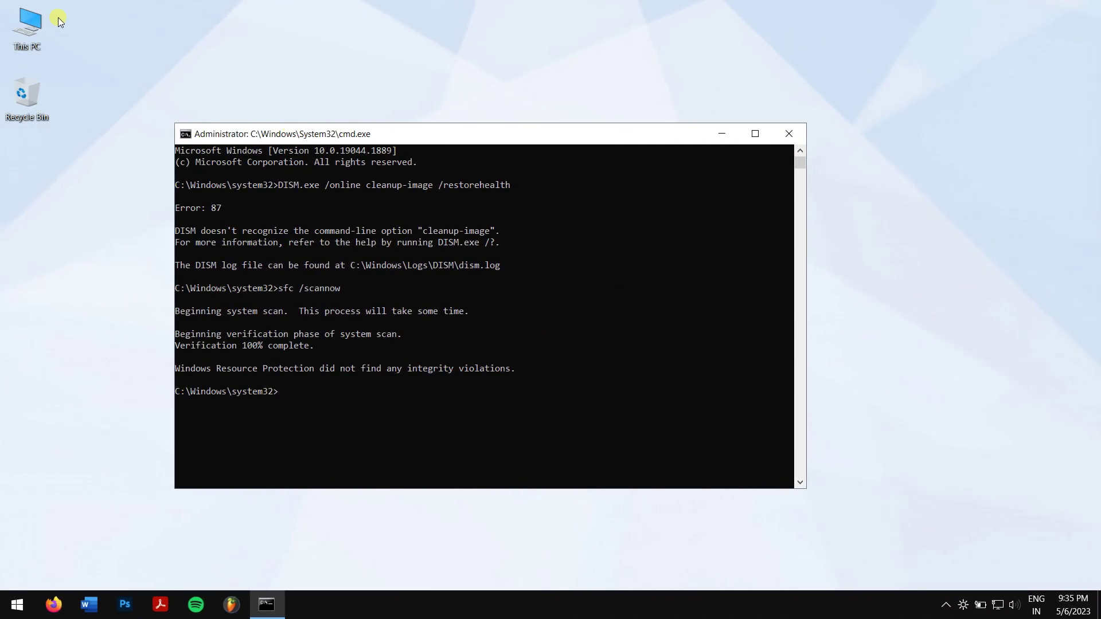
double_click(48, 23)
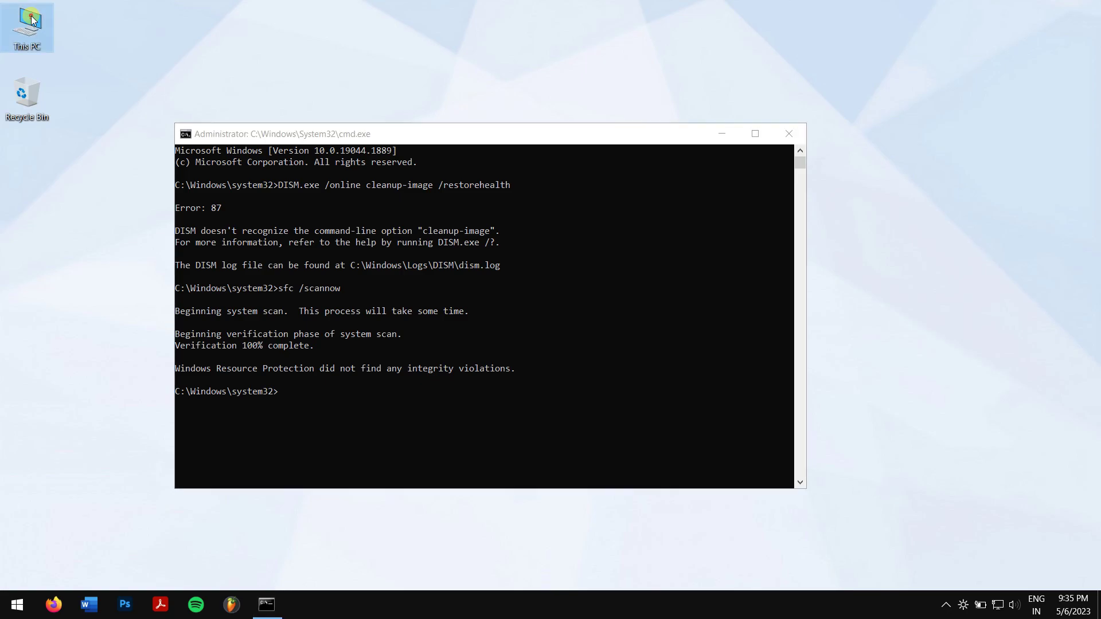
Close This PC and the Command Prompt, then search Start for 'folder'
click(655, 218)
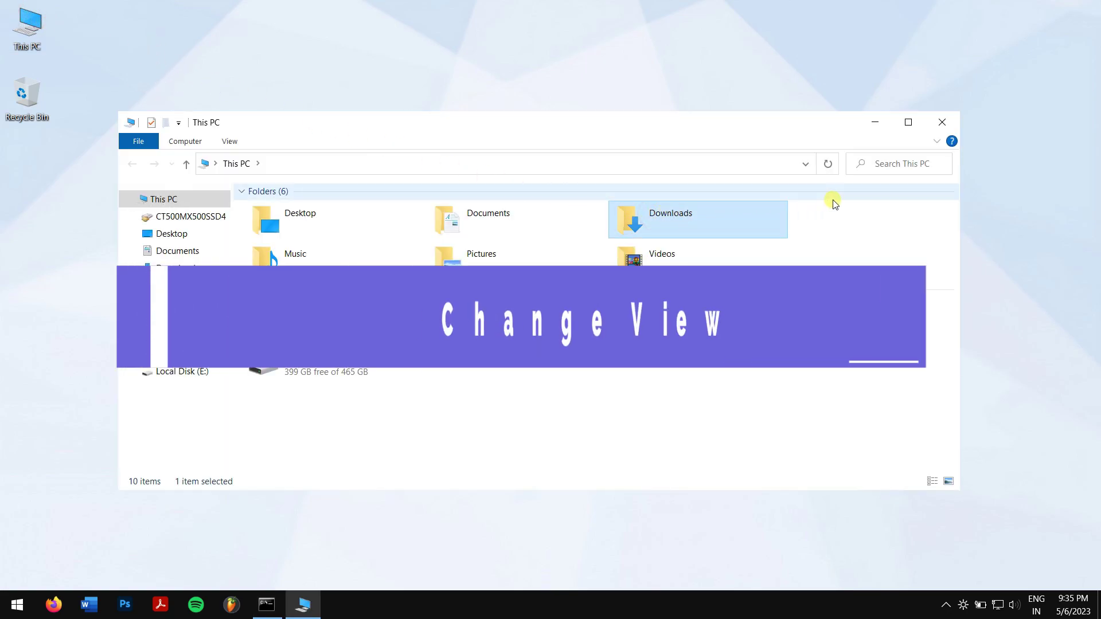
click(942, 123)
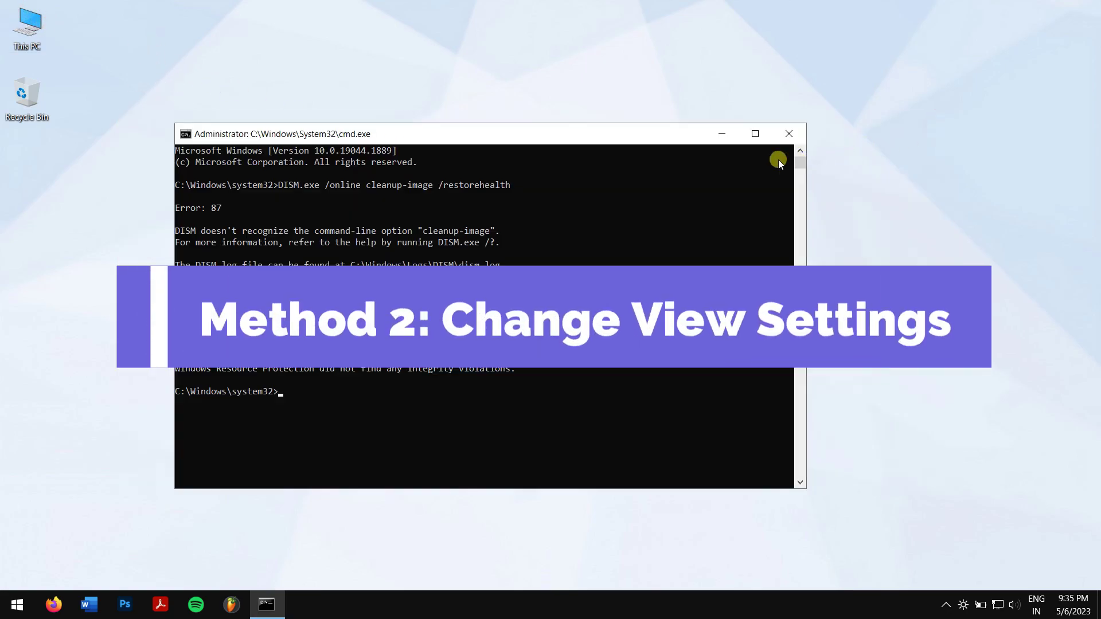
click(789, 134)
click(508, 175)
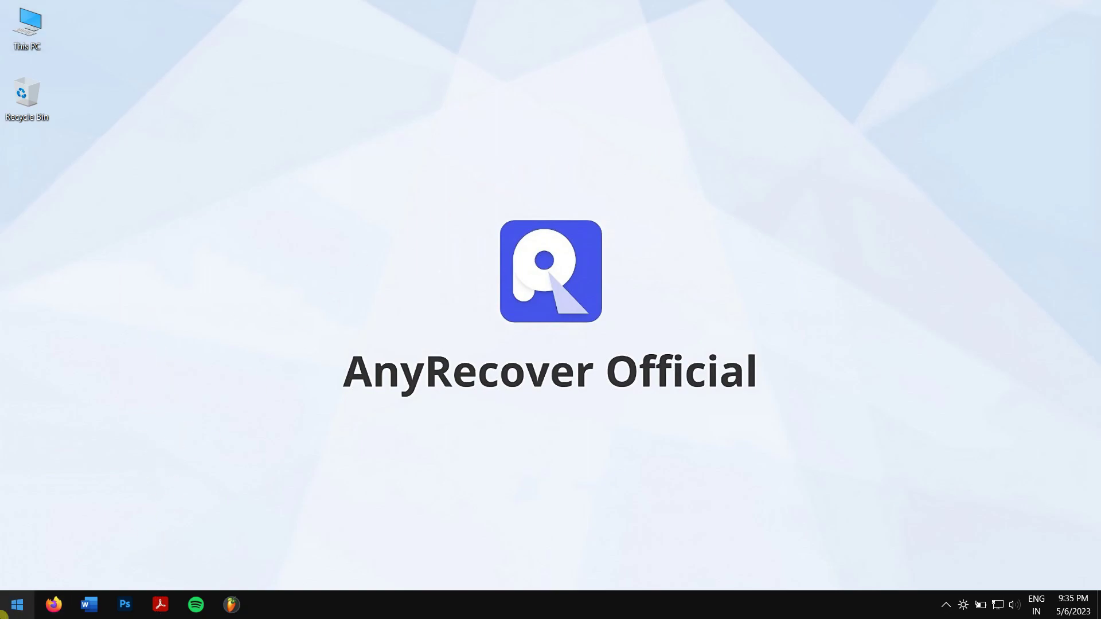
click(5, 611)
text(folder)
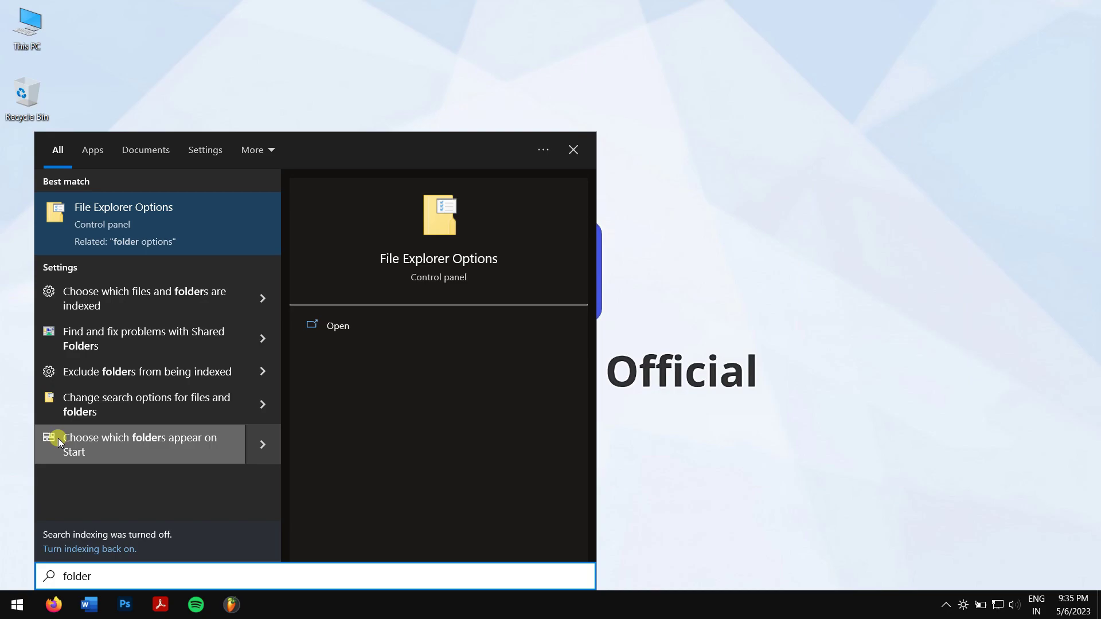
Turn on 'Always show icons, never thumbnails' in the View settings and save it
click(126, 209)
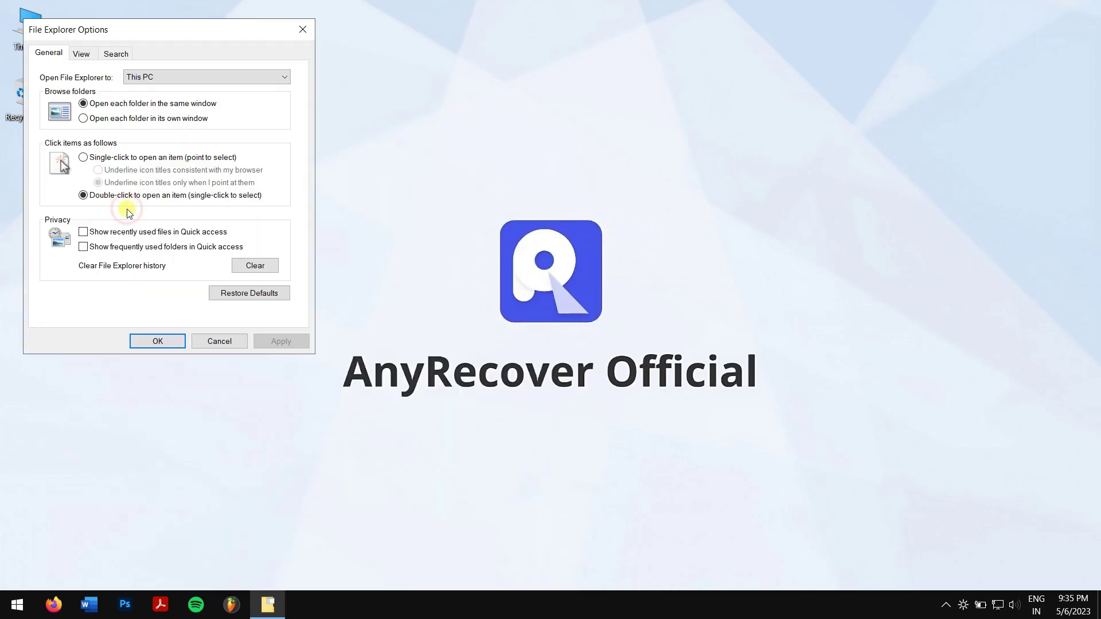
drag(189, 32, 281, 114)
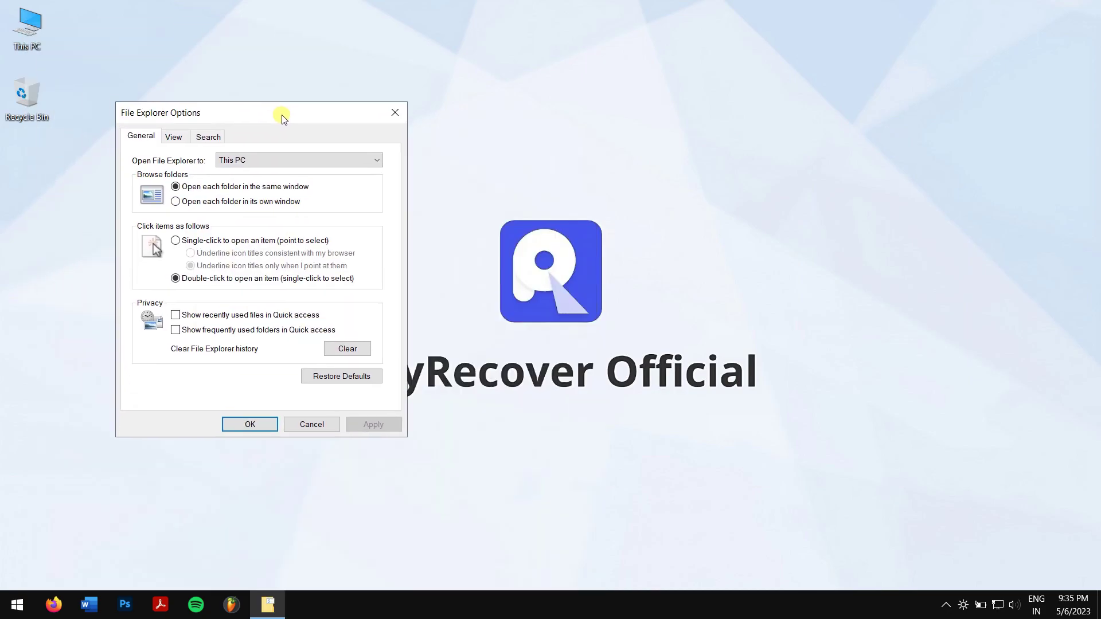
click(172, 136)
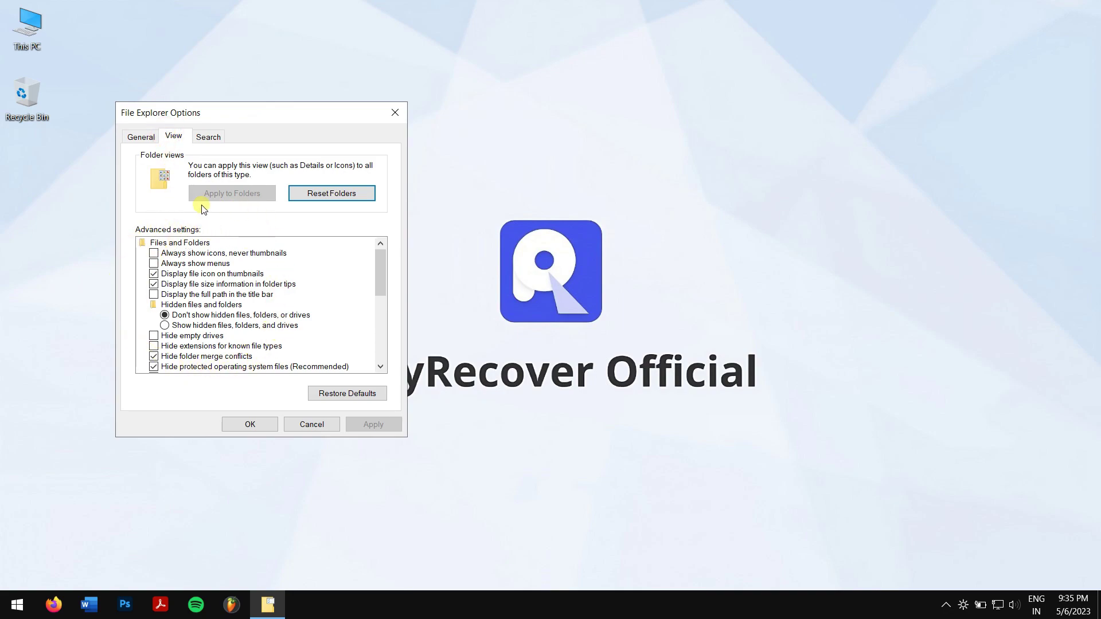
click(154, 254)
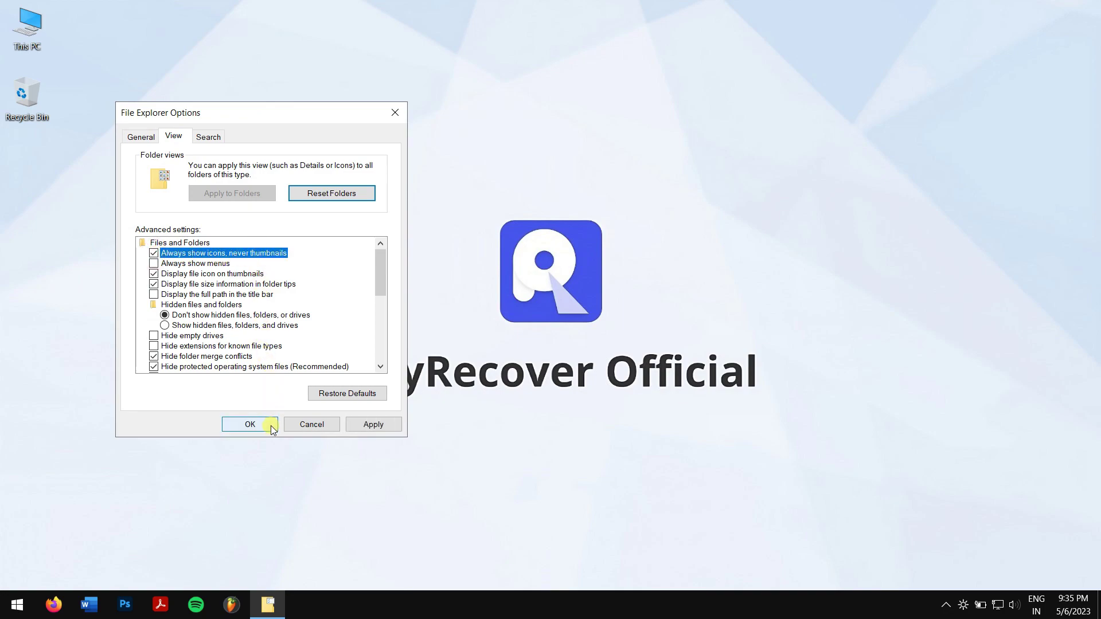
click(386, 426)
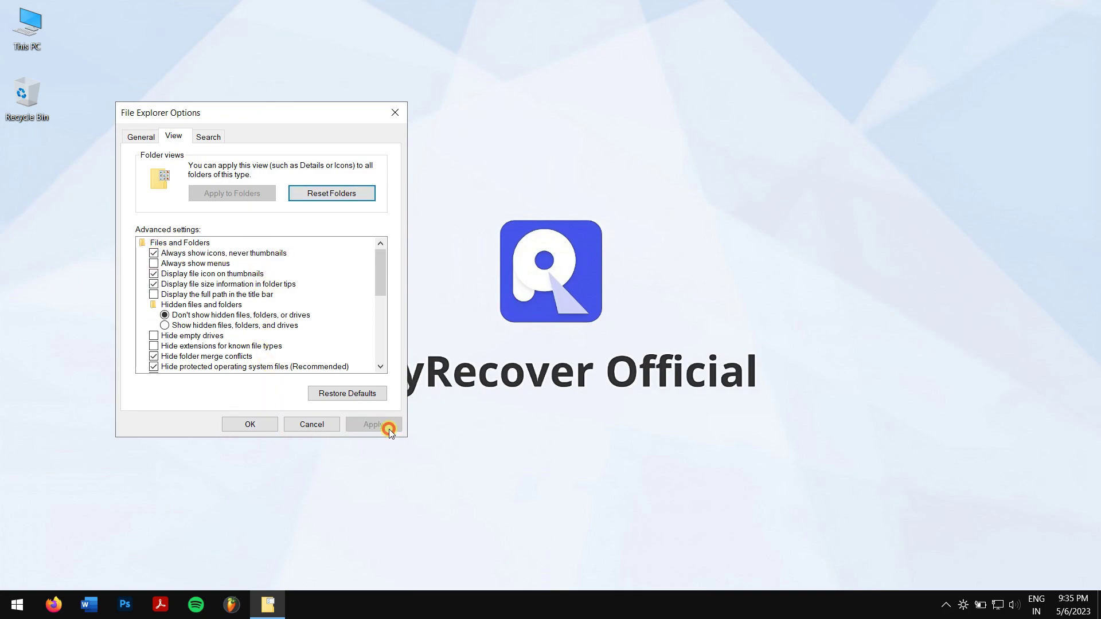
click(250, 425)
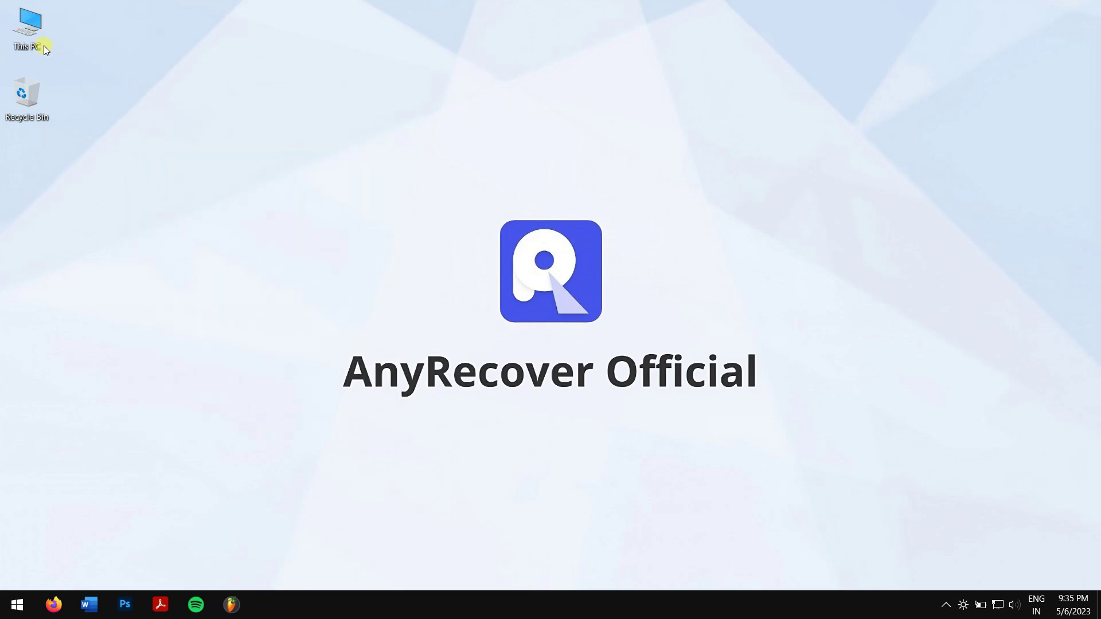
double_click(43, 47)
click(624, 217)
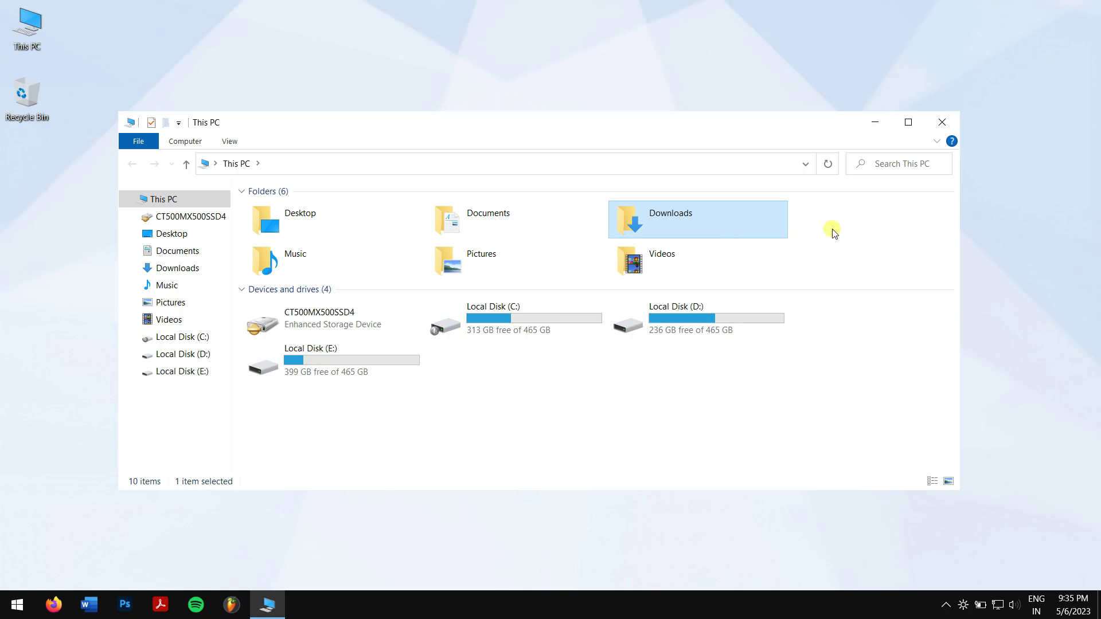
click(935, 123)
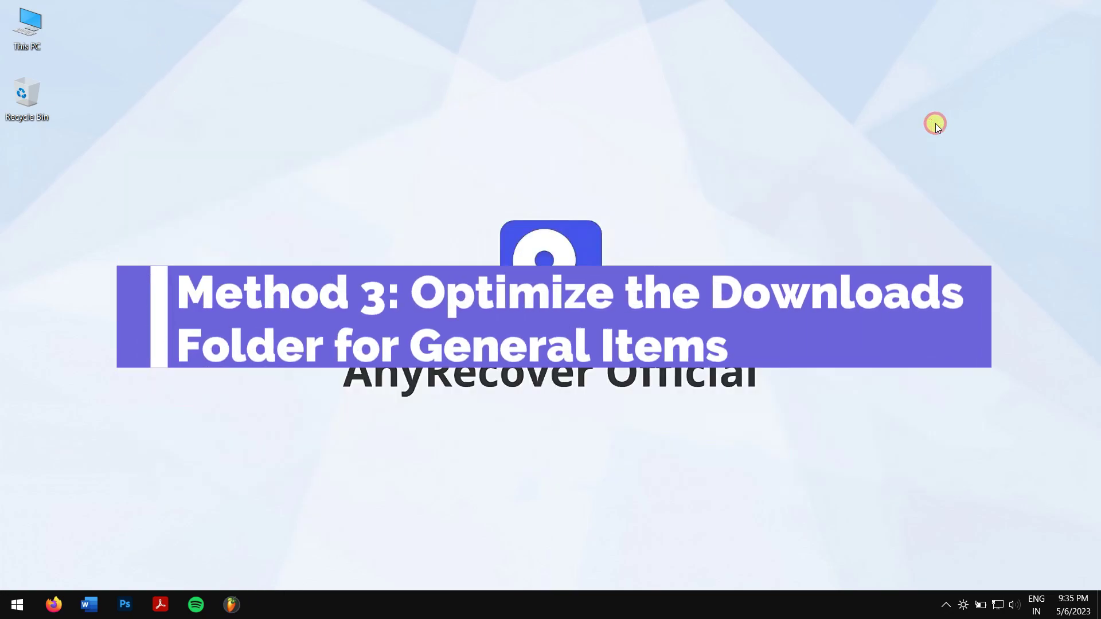
right_click(178, 174)
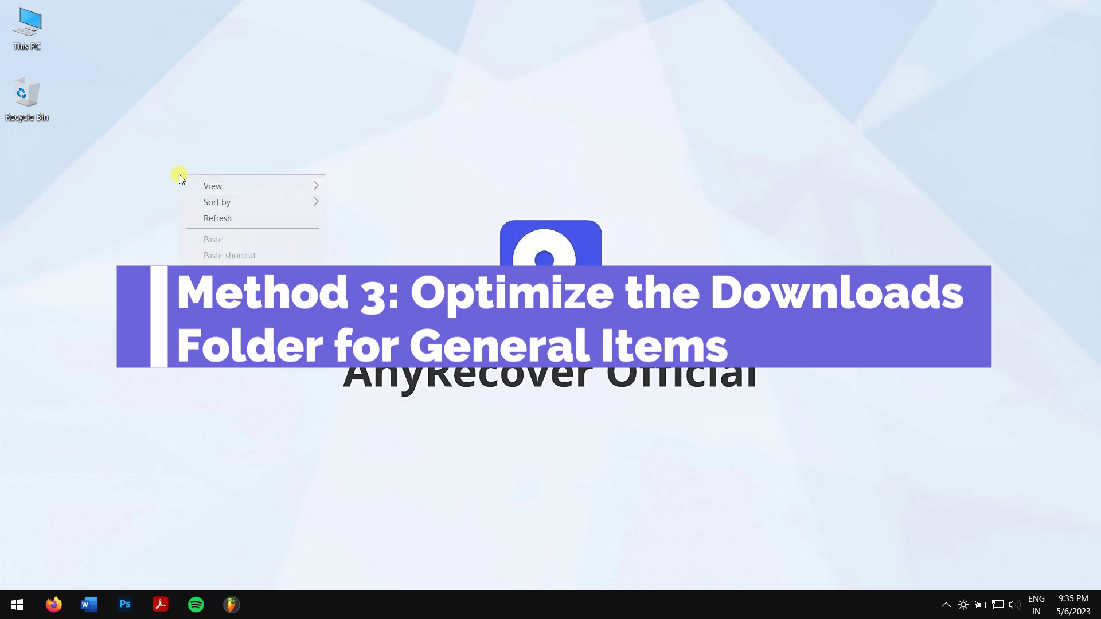
click(235, 216)
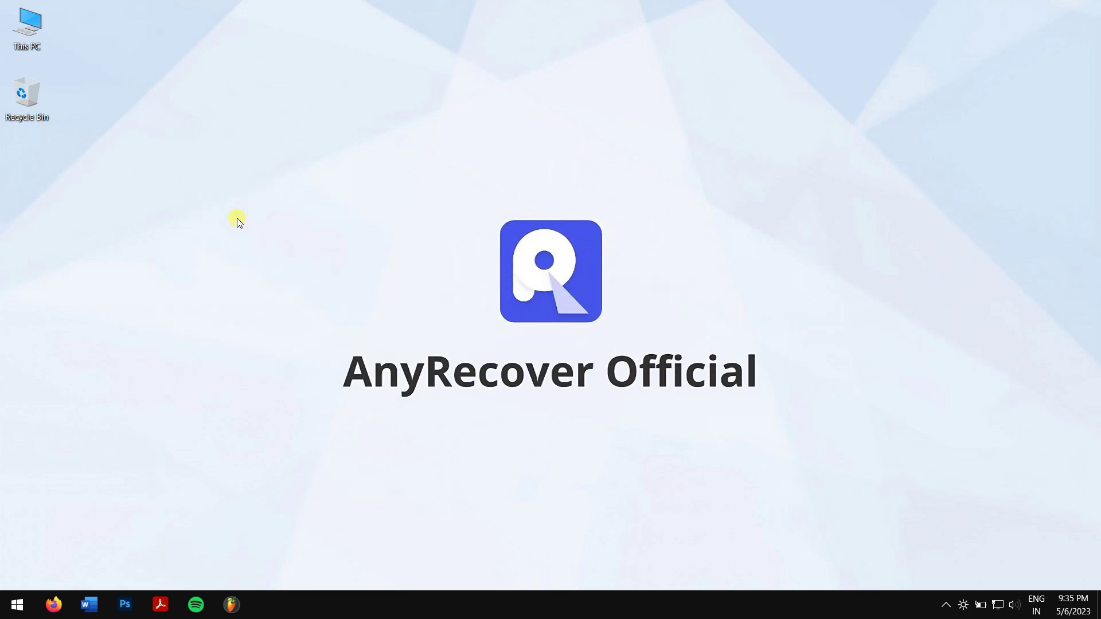
Optimise Downloads for General items in its Properties Customize settings and apply the template
key(super+e)
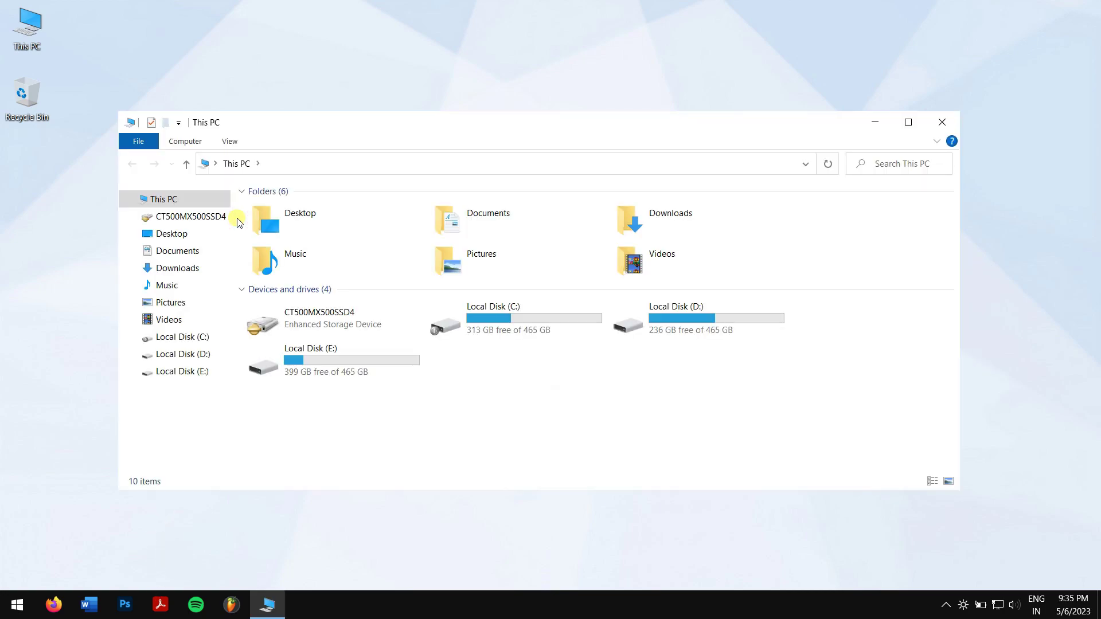
click(227, 165)
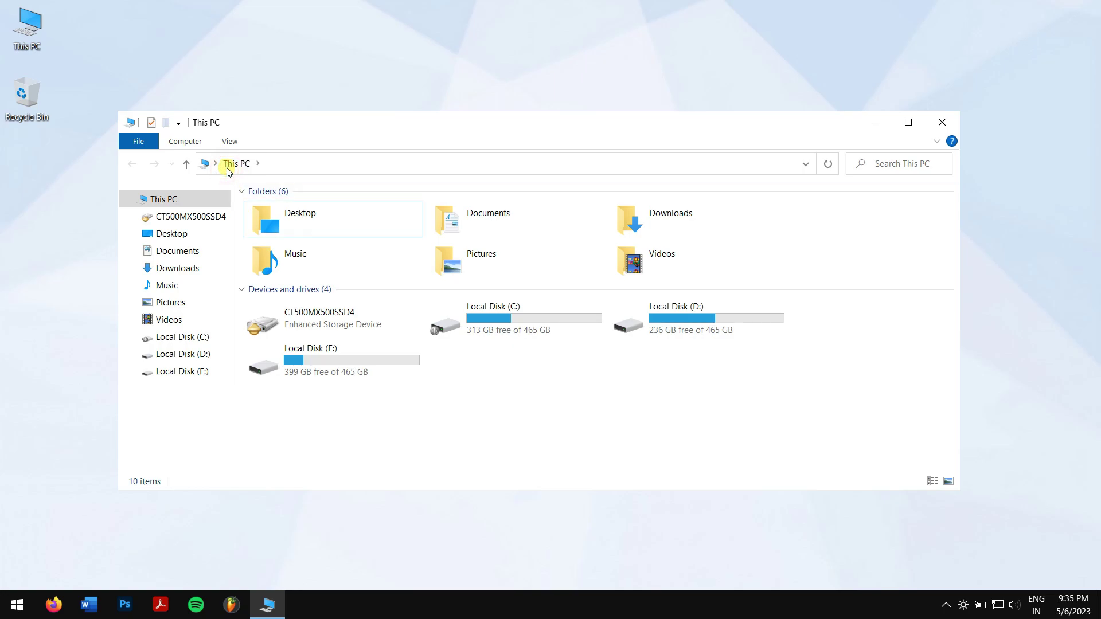
click(690, 227)
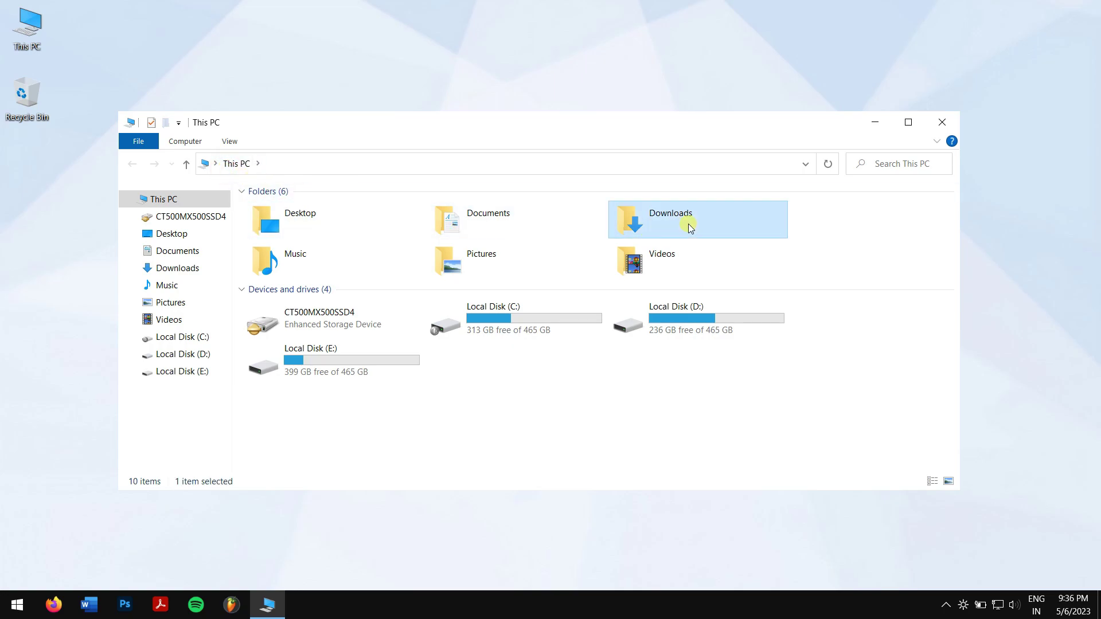
right_click(688, 224)
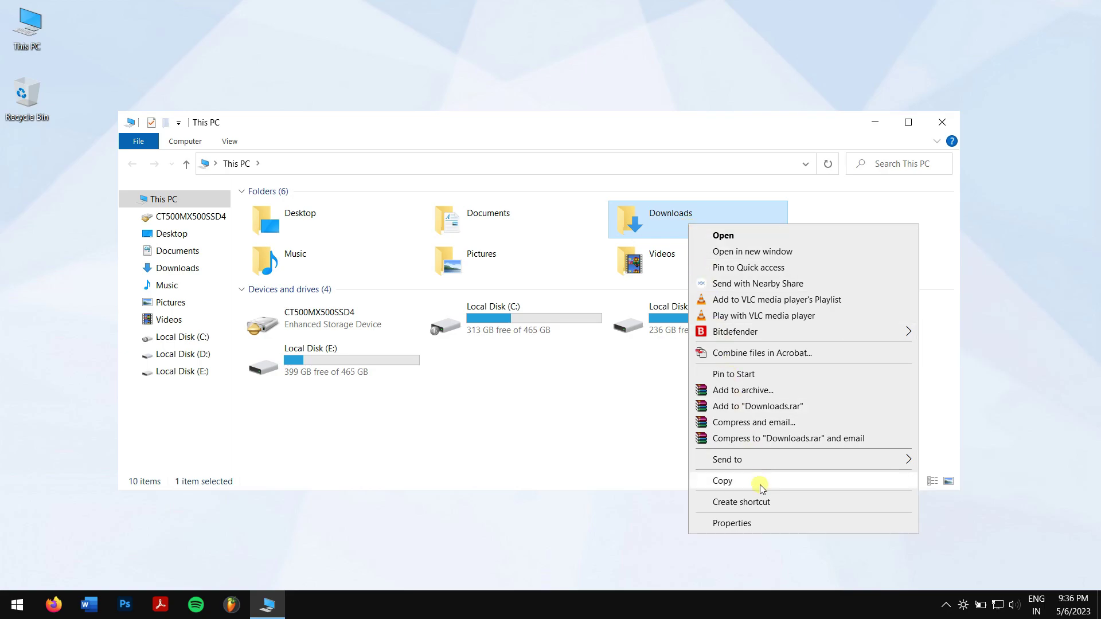
click(770, 527)
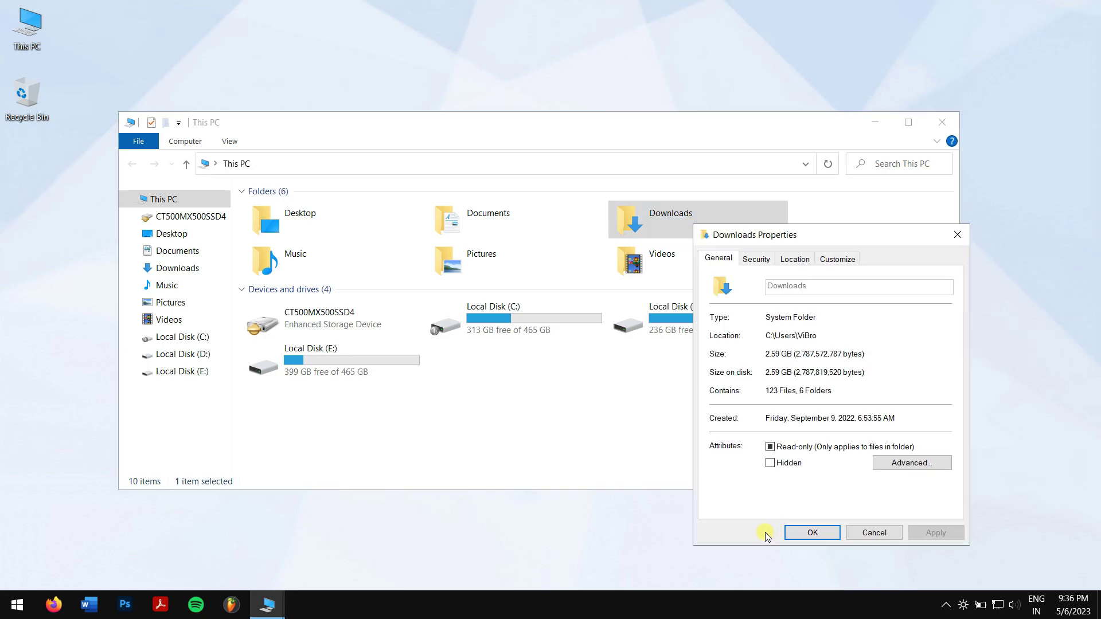
click(850, 258)
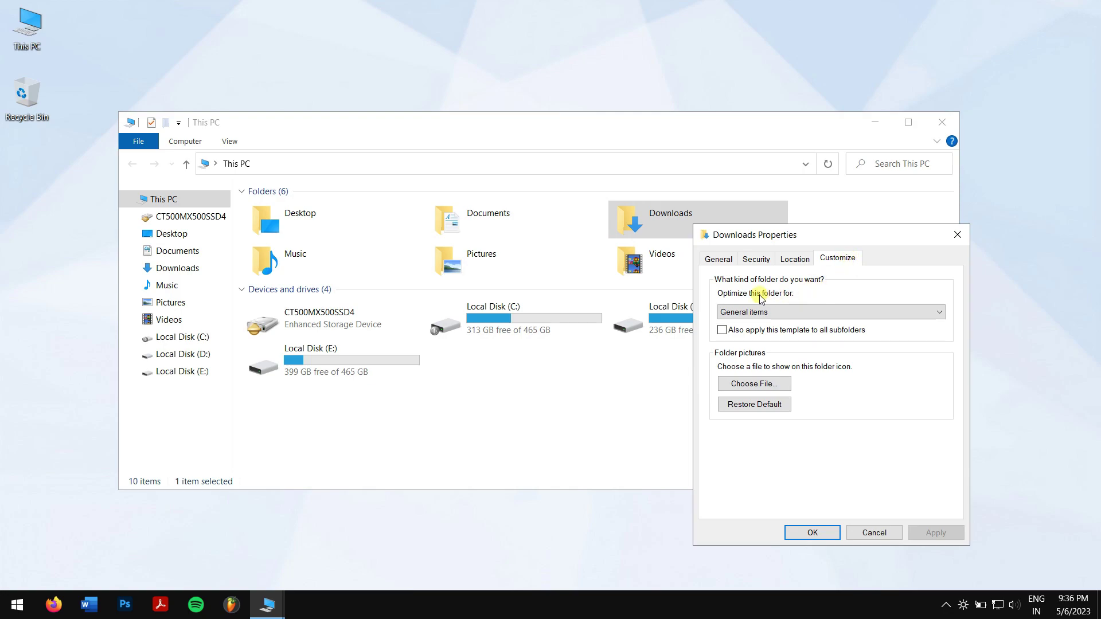
click(796, 313)
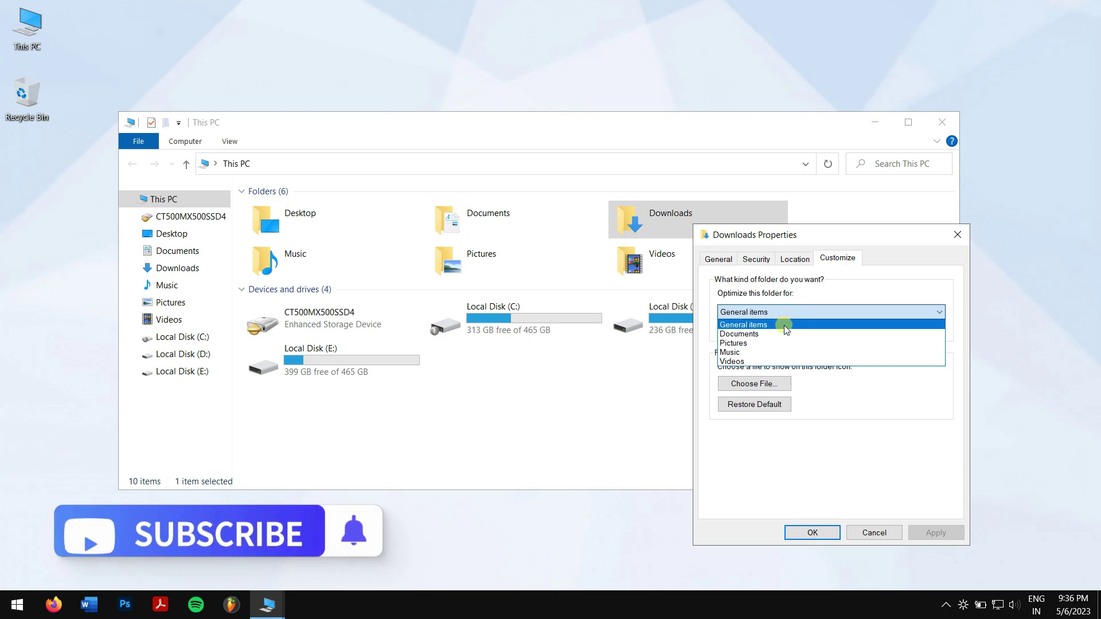
click(782, 324)
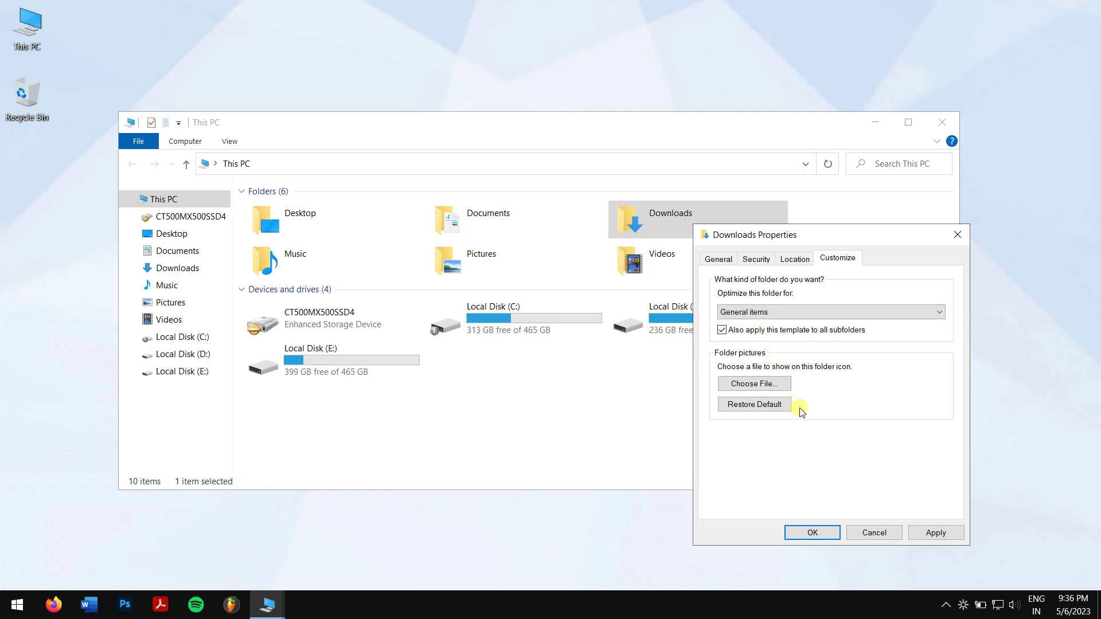
click(936, 531)
Close Downloads properties, open Downloads to review its 8 items, then close the window
click(812, 532)
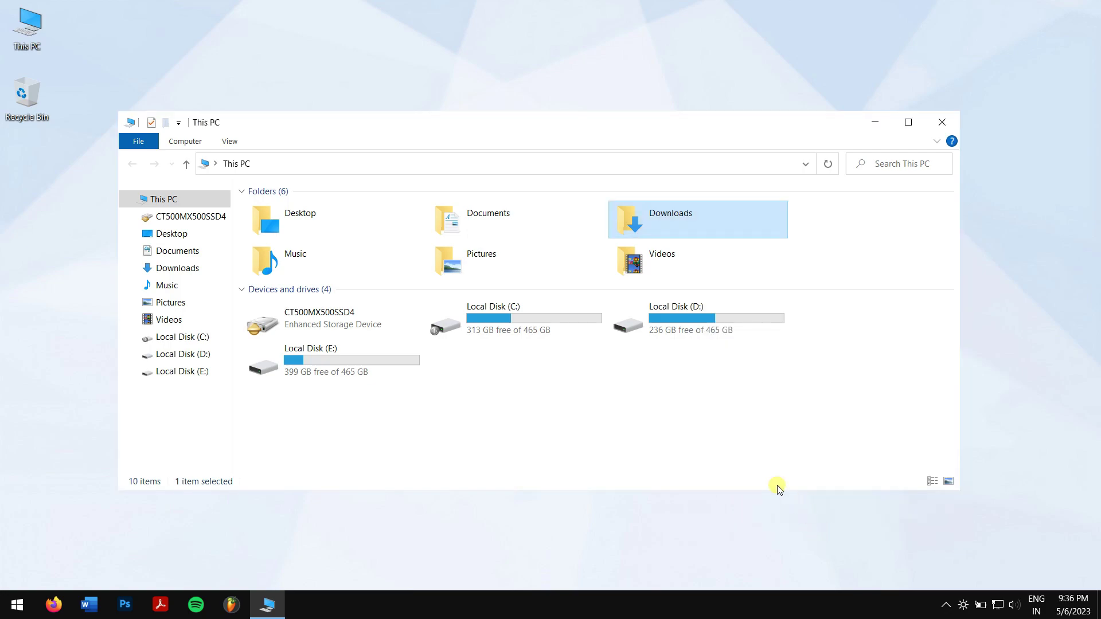
click(679, 407)
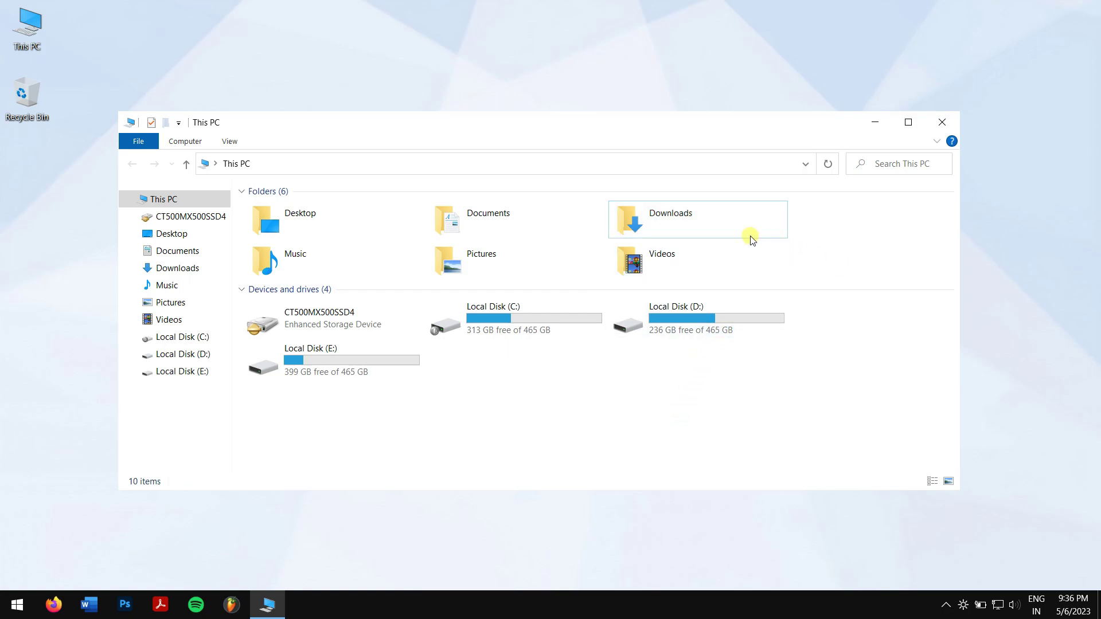
double_click(707, 225)
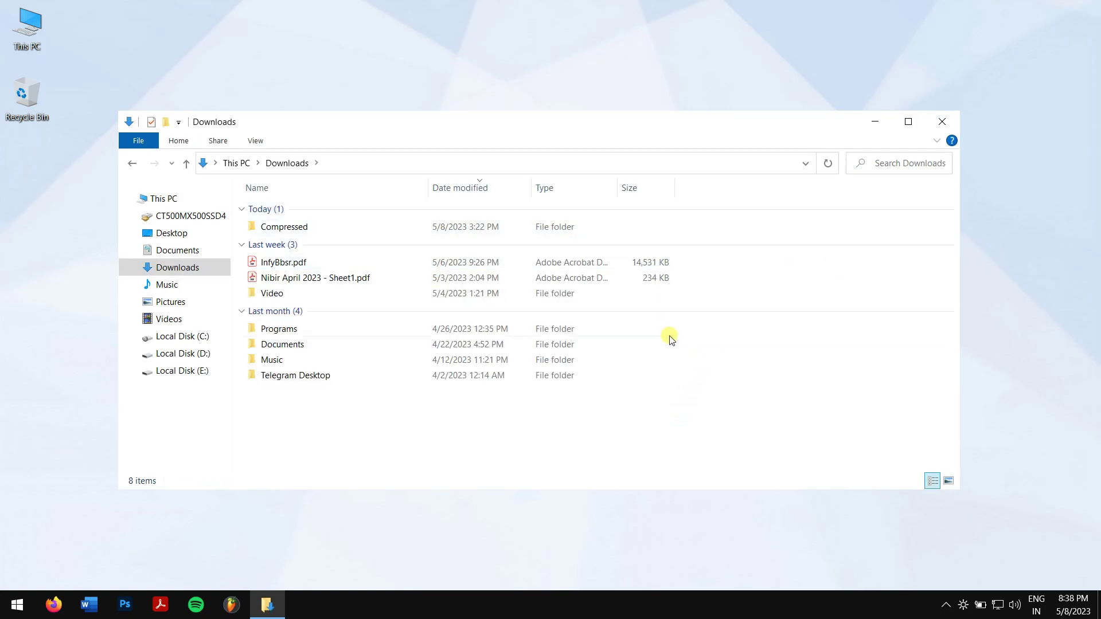
drag(700, 452, 364, 205)
click(625, 429)
click(944, 117)
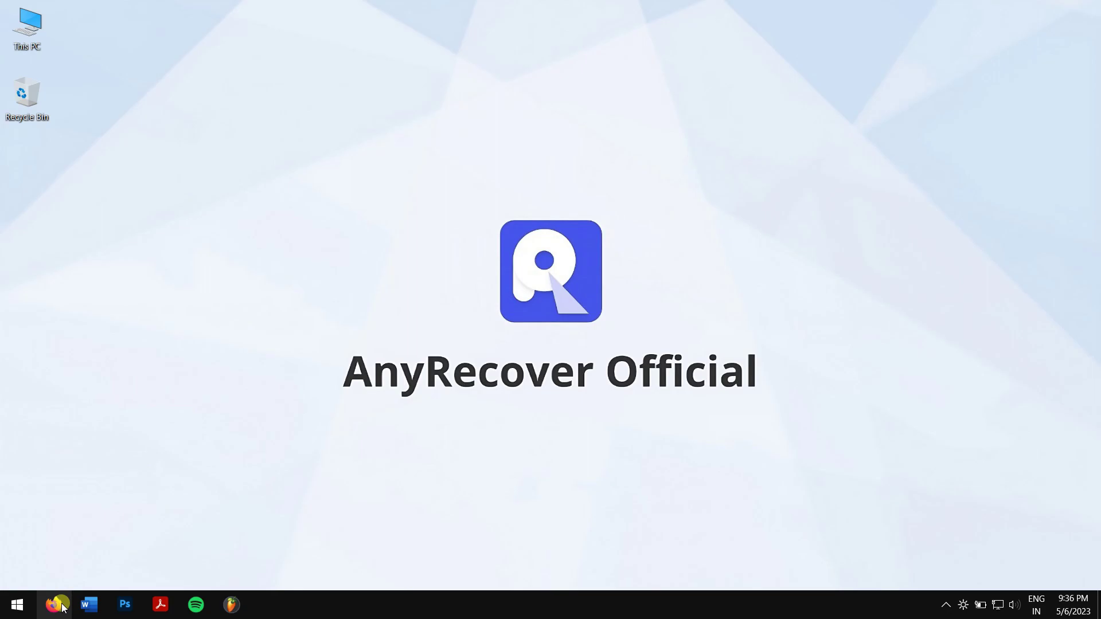
Open the web browser to the AnyRecover site to start the program
click(60, 605)
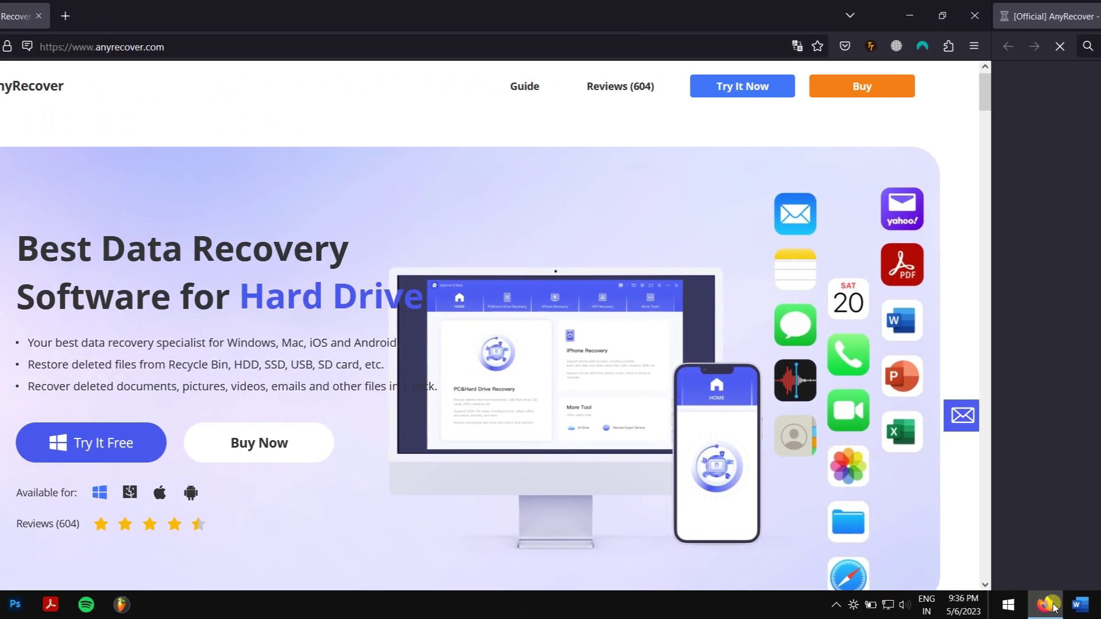
middle_click(16, 189)
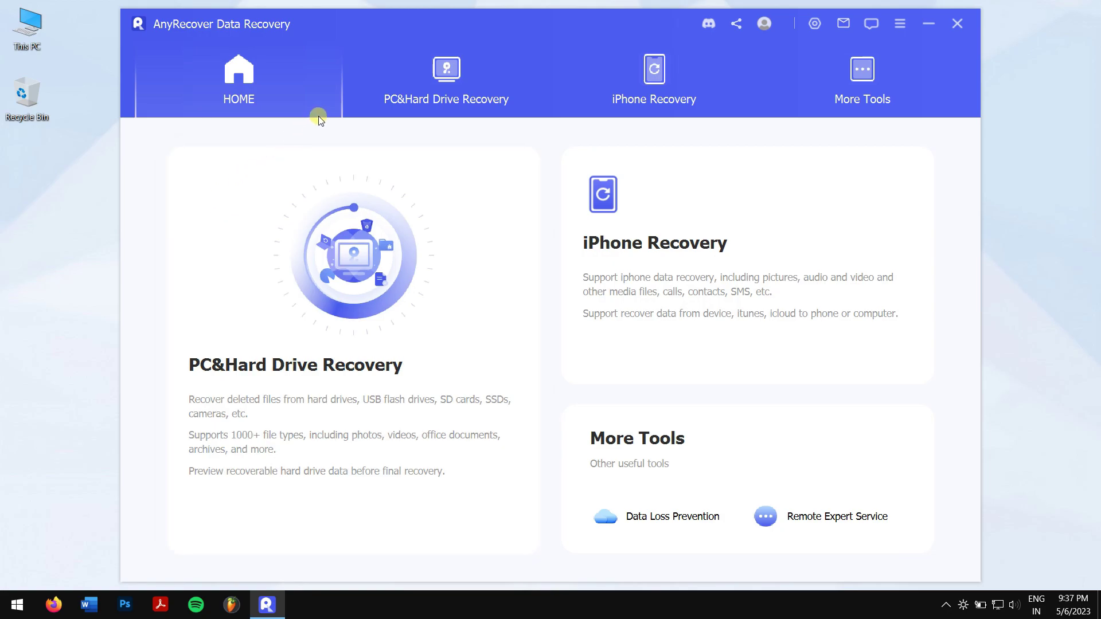
Scan the Downloads folder from AnyRecover's PC & Hard Drive Recovery page
click(367, 109)
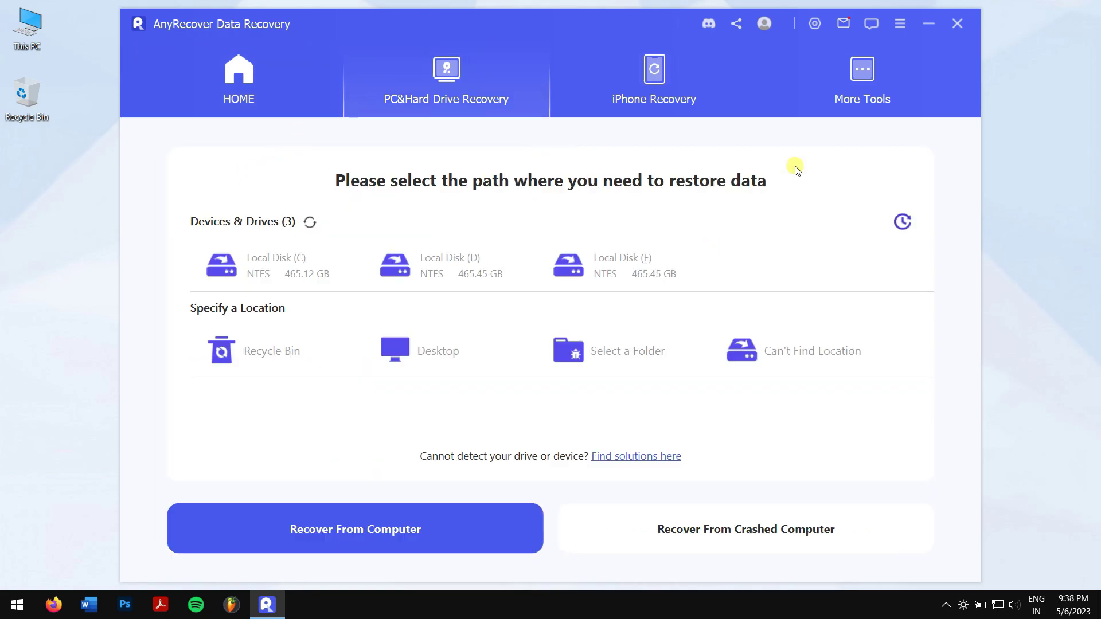
click(637, 342)
click(448, 218)
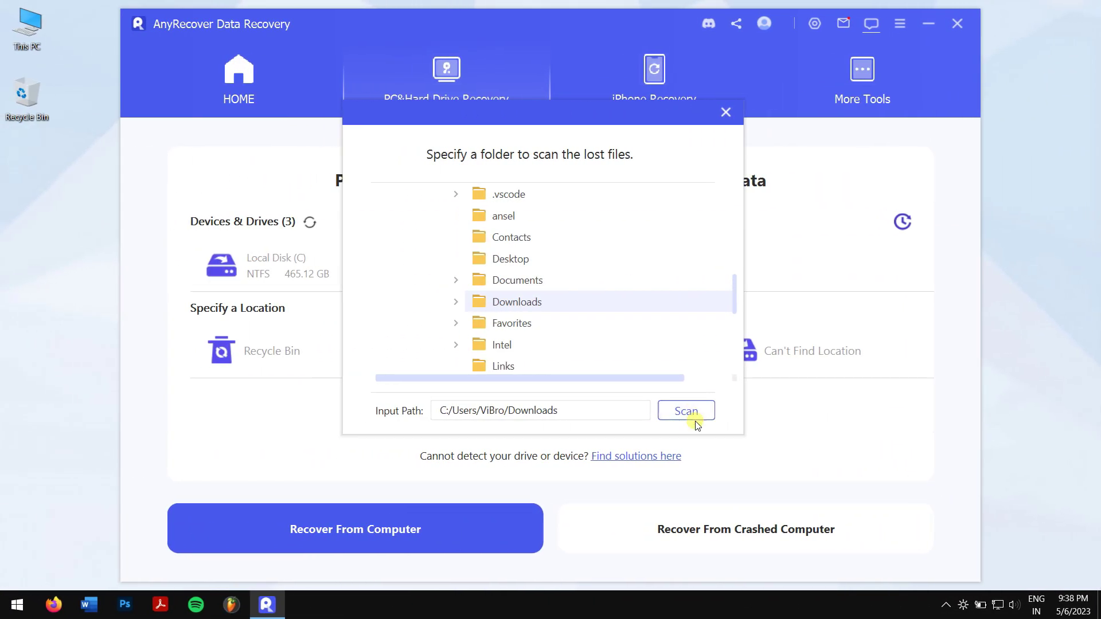
click(696, 422)
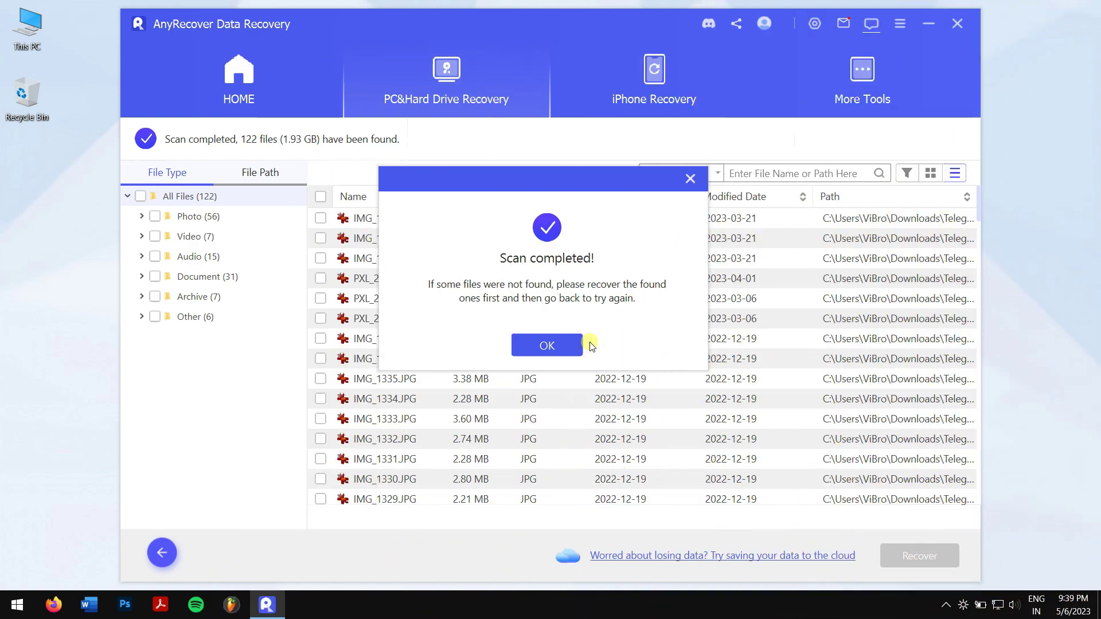
click(567, 351)
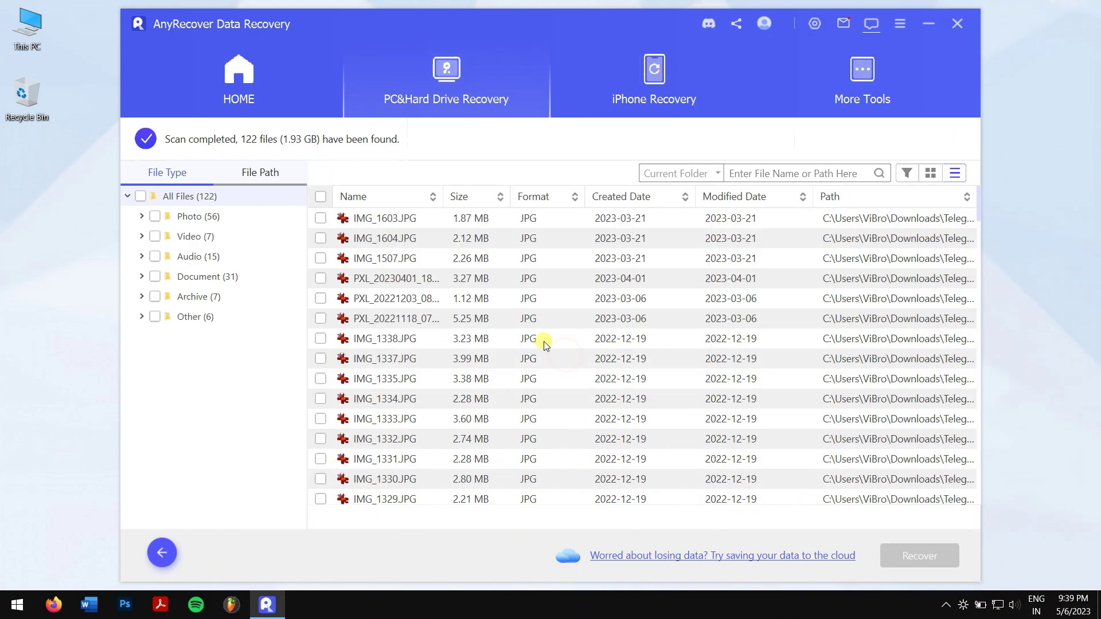
Recover photos IMG_1603, IMG_1604 and IMG_1507 into a Data Recovery folder on D:
click(320, 219)
click(321, 237)
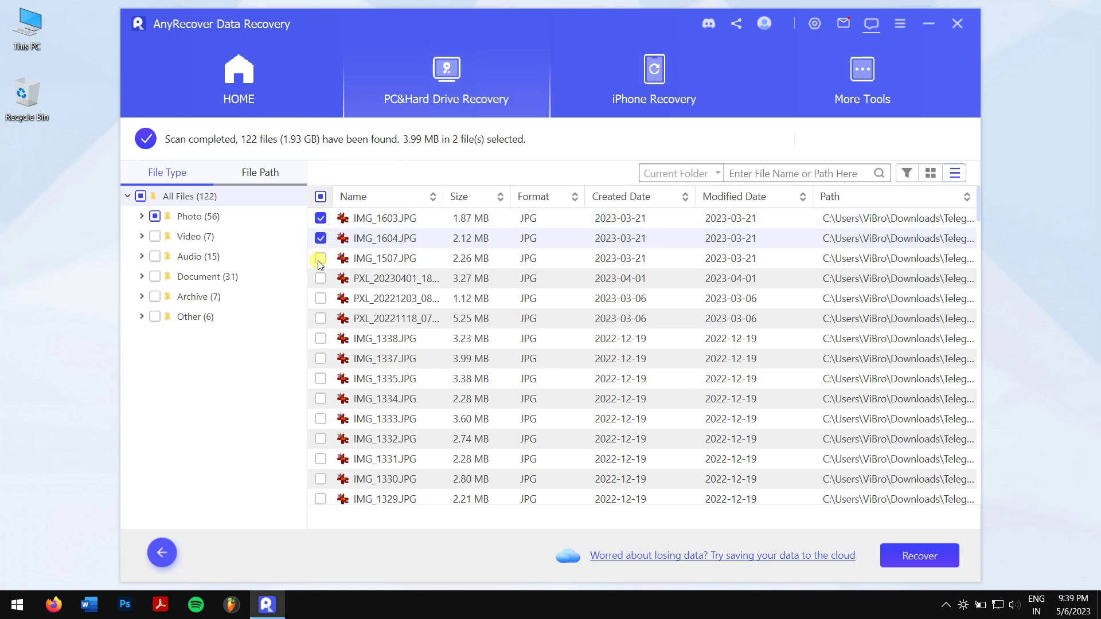
click(321, 258)
click(917, 557)
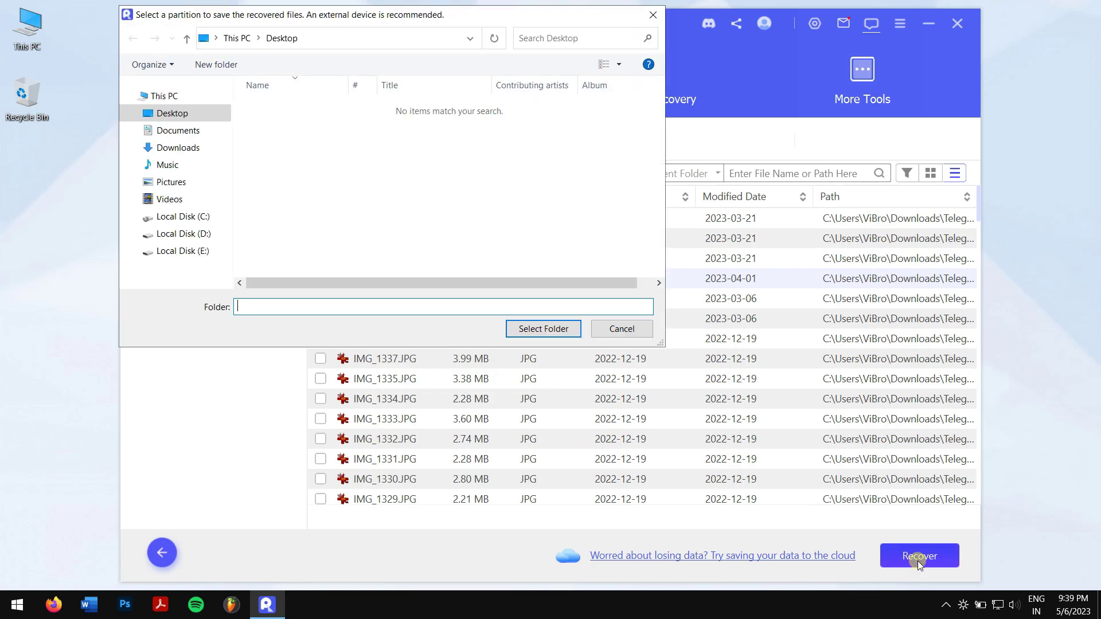
click(182, 234)
click(543, 329)
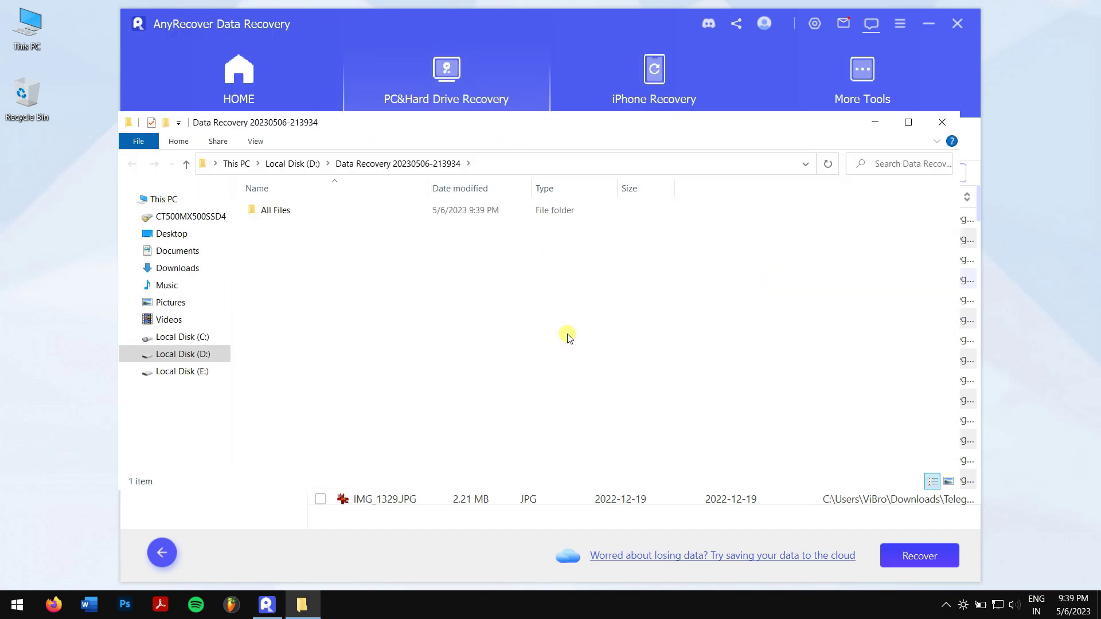
Check the four recovered JPGs in All Files > Photo > JPG, then return to Photo
double_click(344, 209)
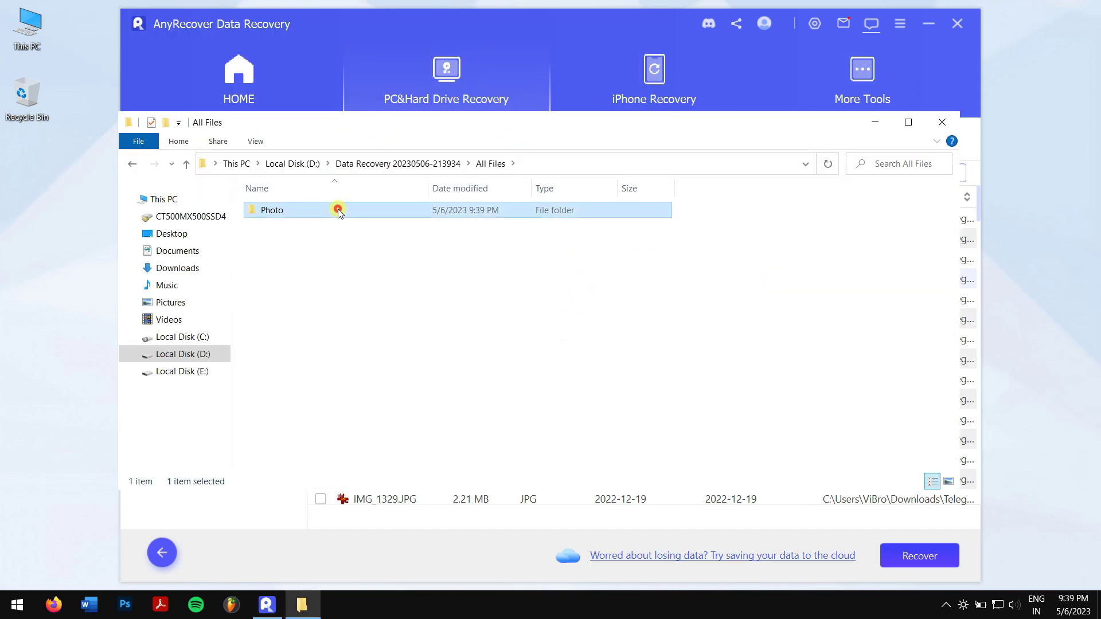
double_click(339, 209)
double_click(338, 210)
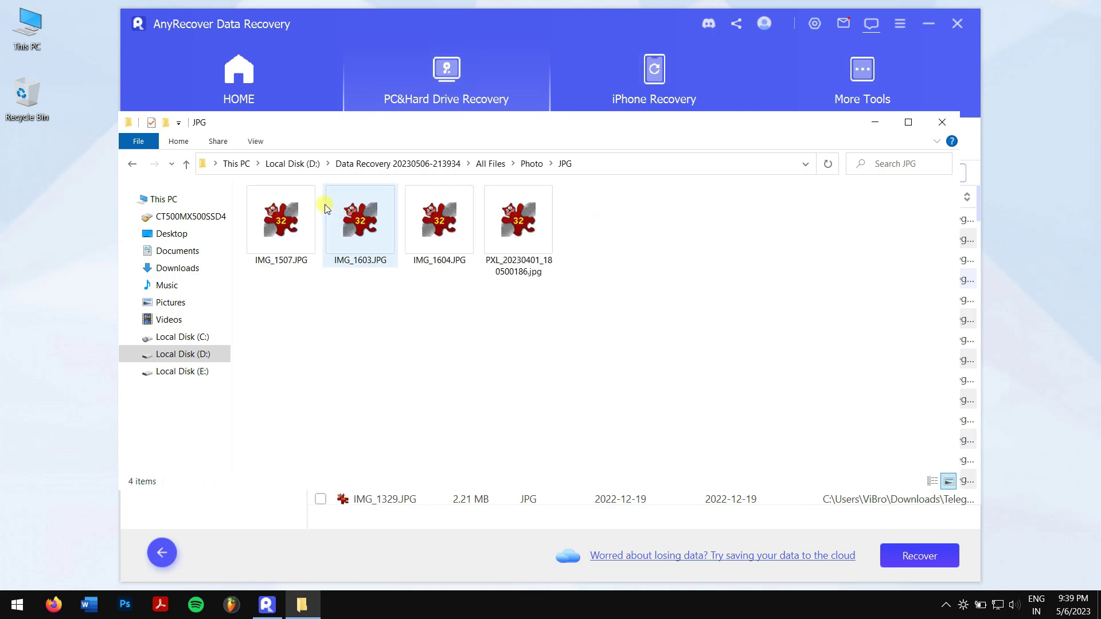
click(278, 212)
drag(283, 307, 577, 257)
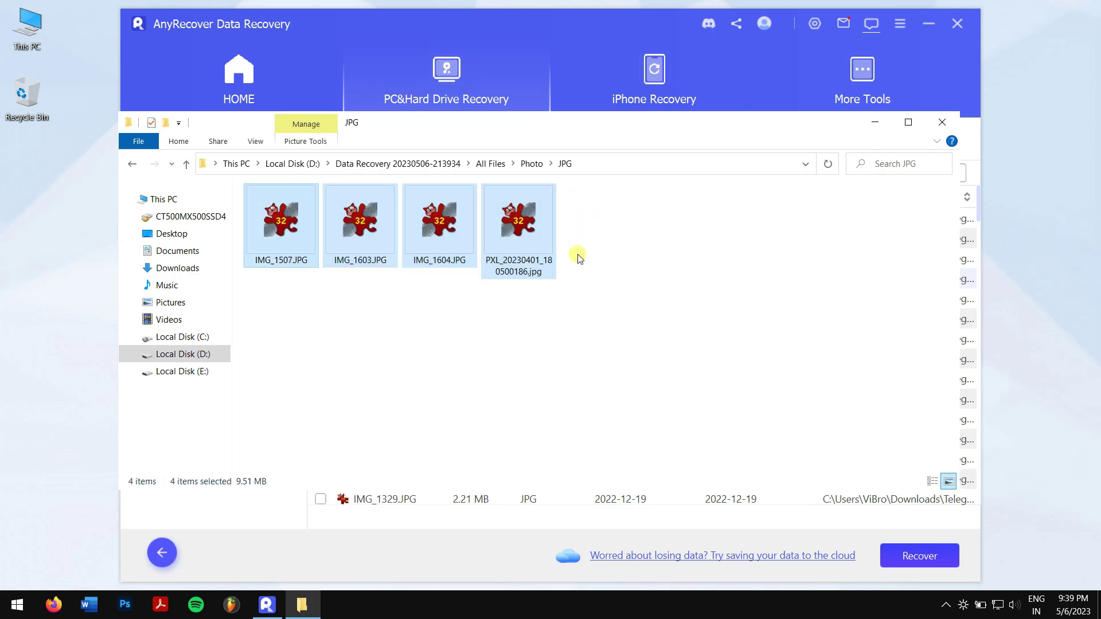
click(580, 338)
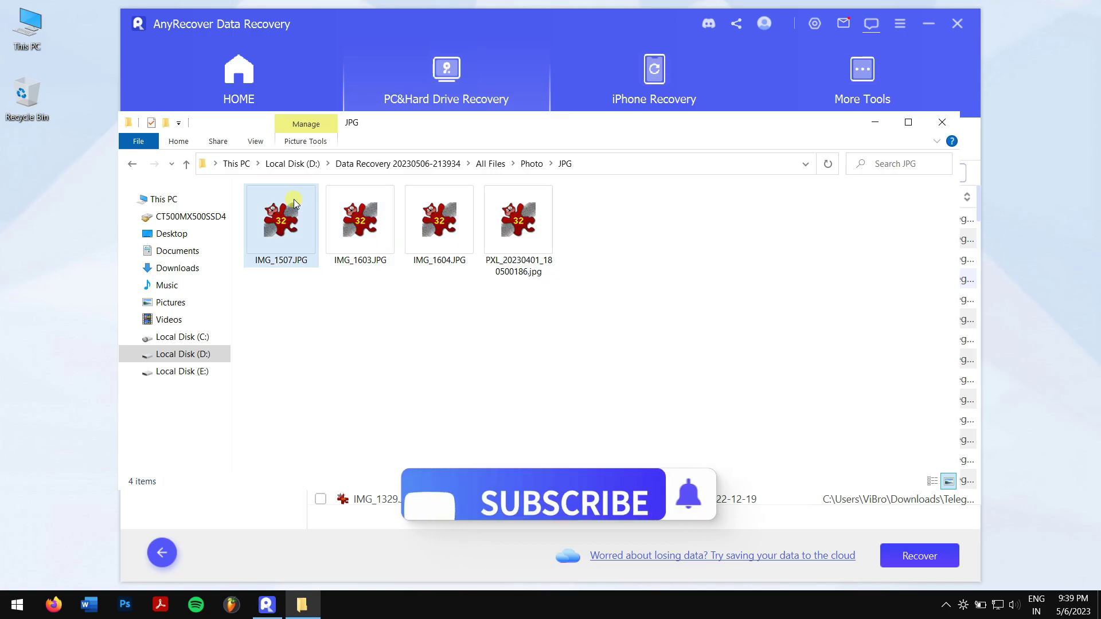
click(184, 165)
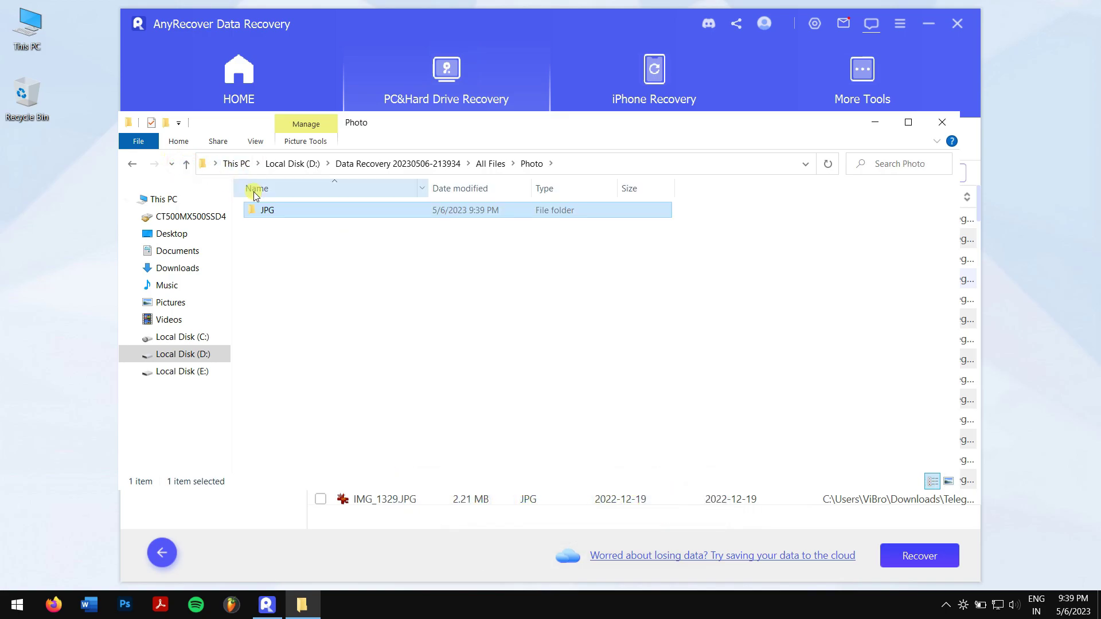
click(395, 252)
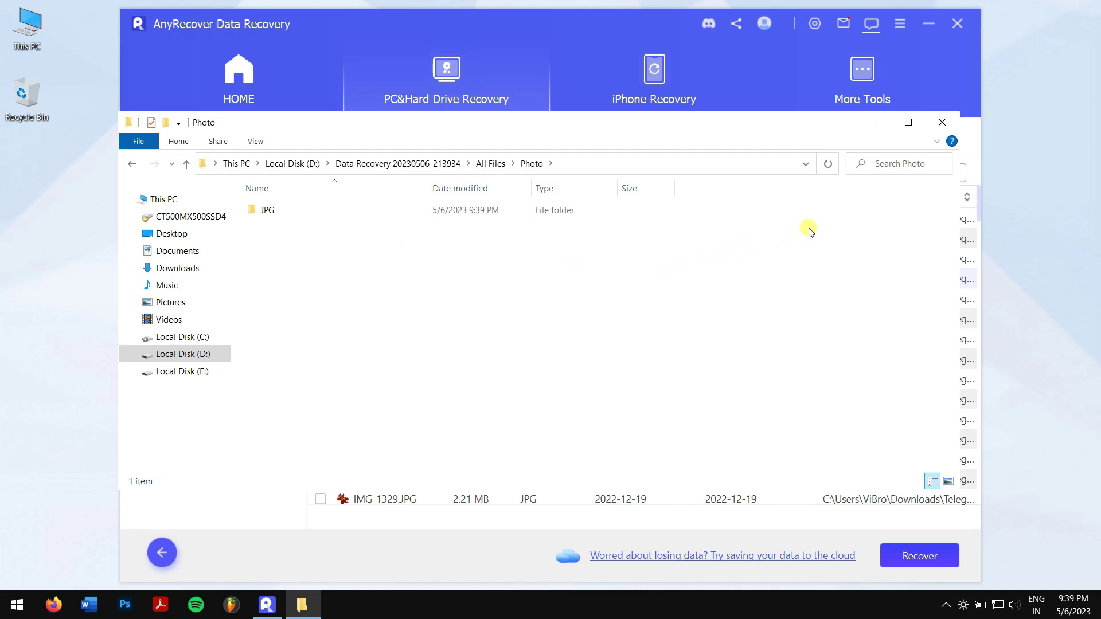
Dismiss AnyRecover's recovery-completed message and exit the program
click(958, 24)
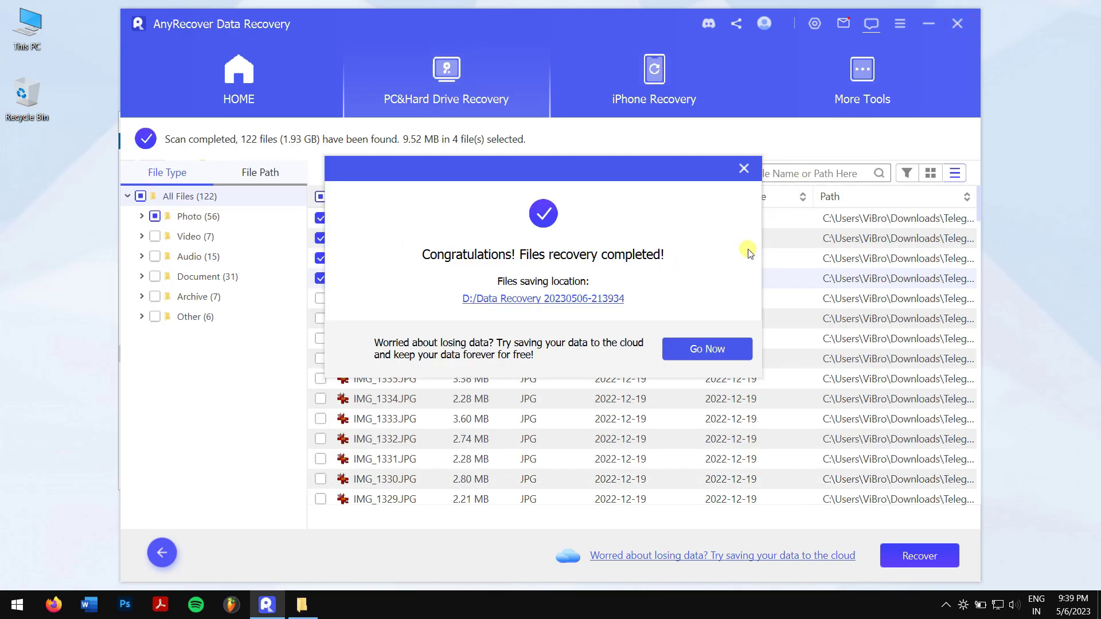
click(743, 168)
click(958, 24)
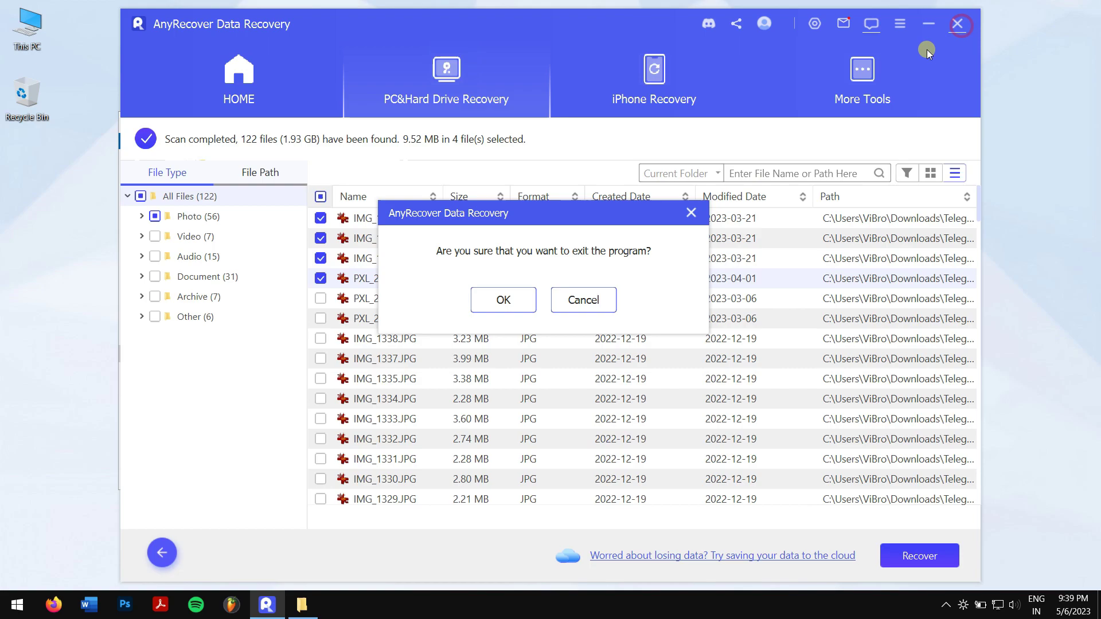